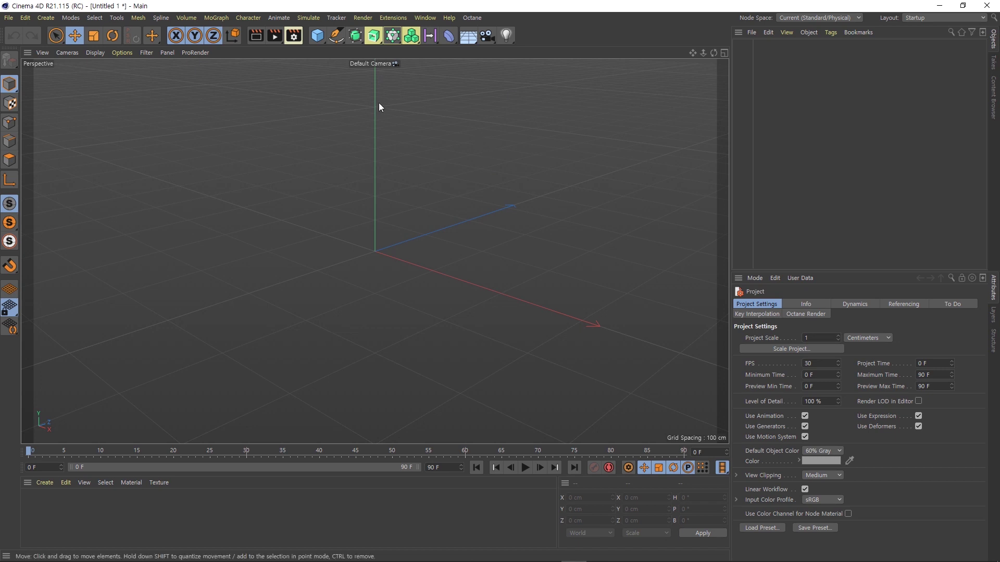
Add a Text spline and extrude it 20 cm into solid 3D lettering
left_click(336, 36)
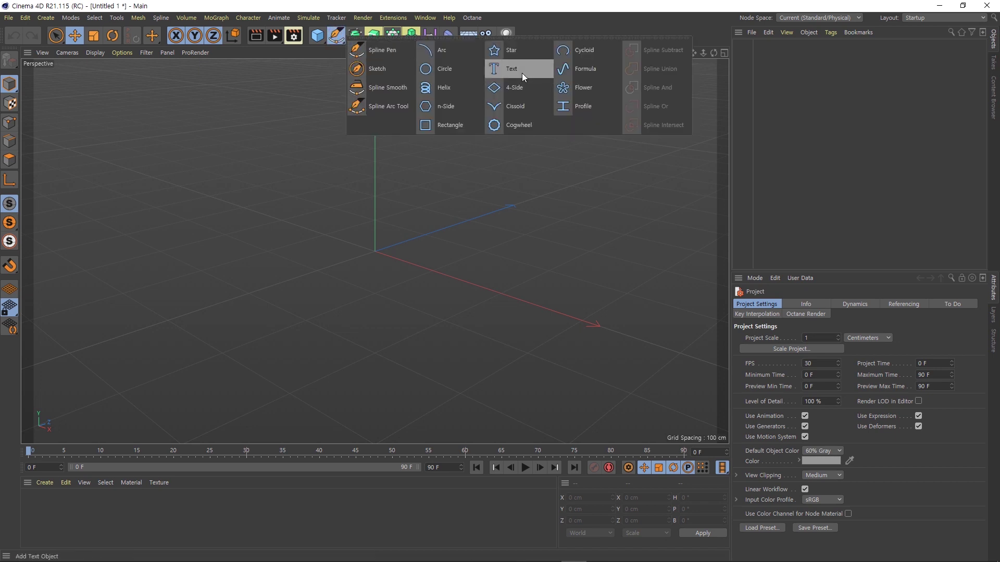
key("Escape")
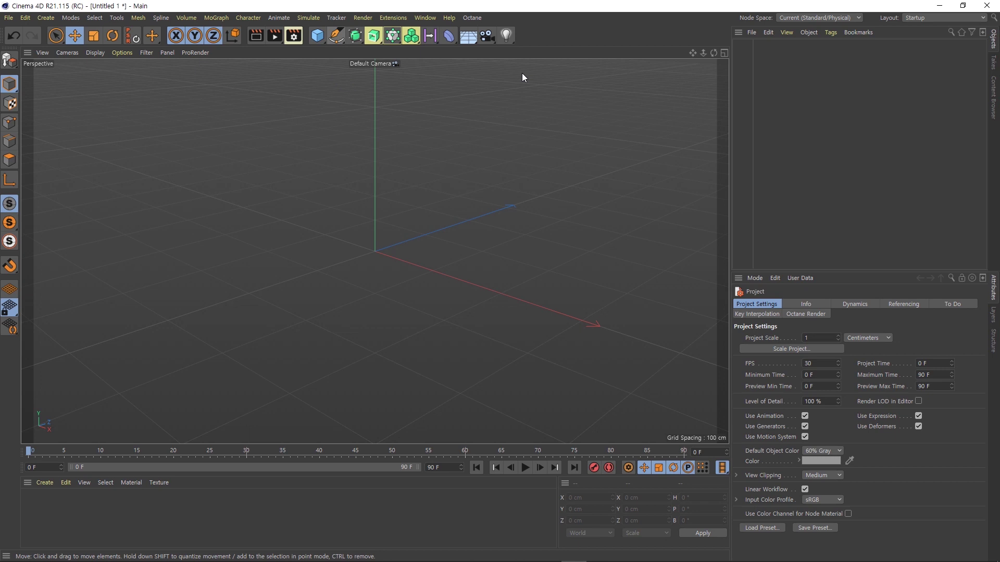
left_click(372, 38)
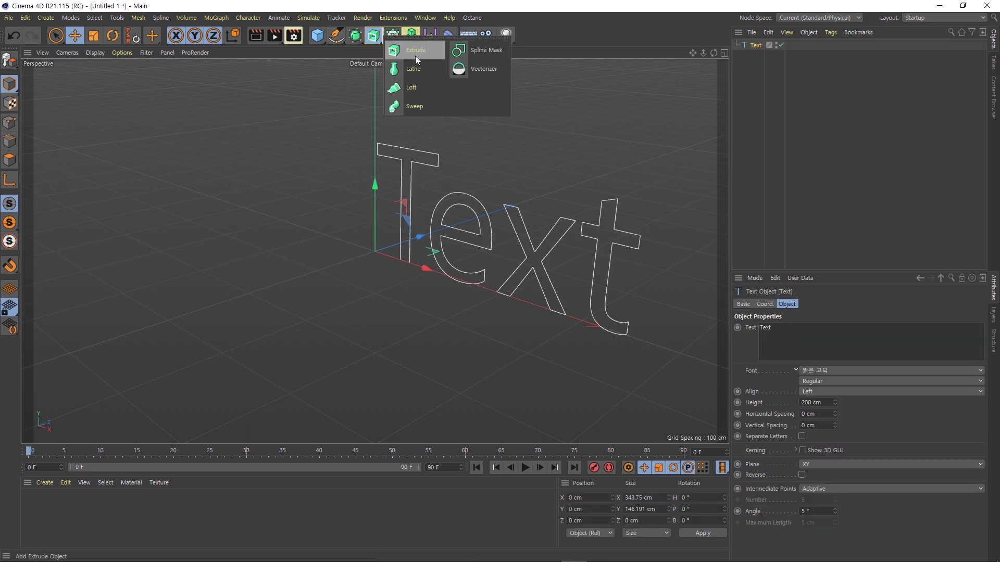
left_click(419, 53)
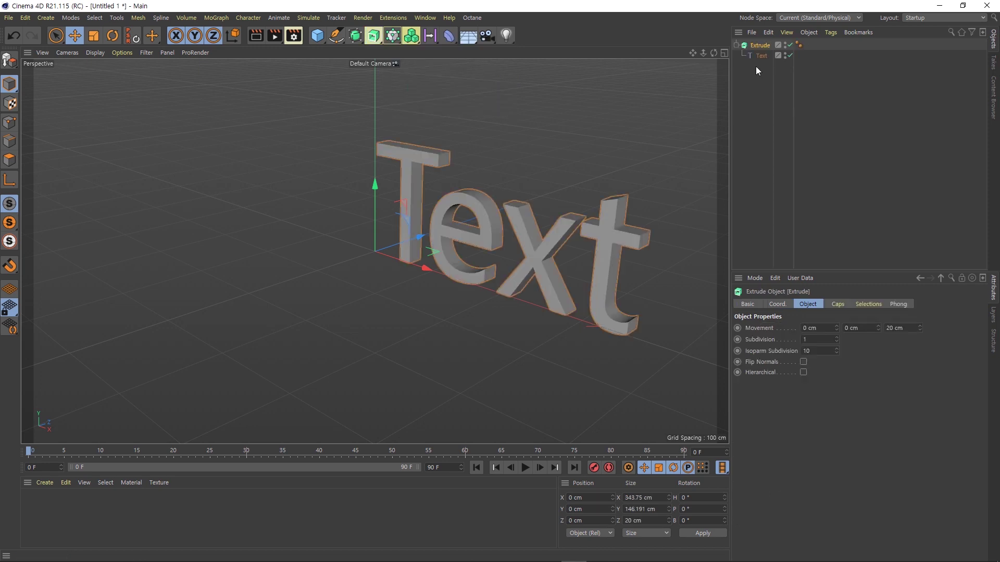
Shift the view so the lettering sits left, and open Preferences on Interface
scroll(539, 180, "up", 2)
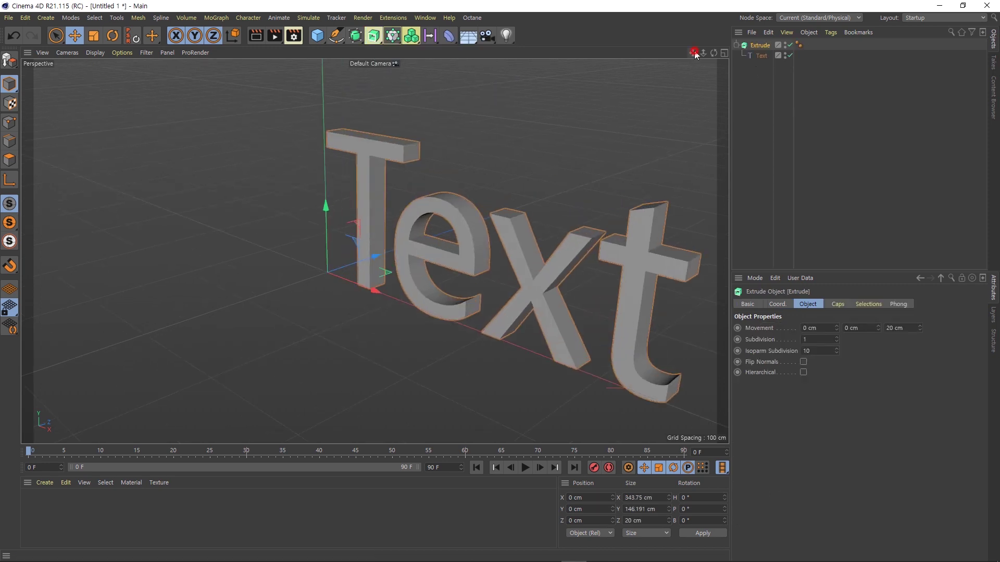
left_click_drag(692, 53, 605, 48)
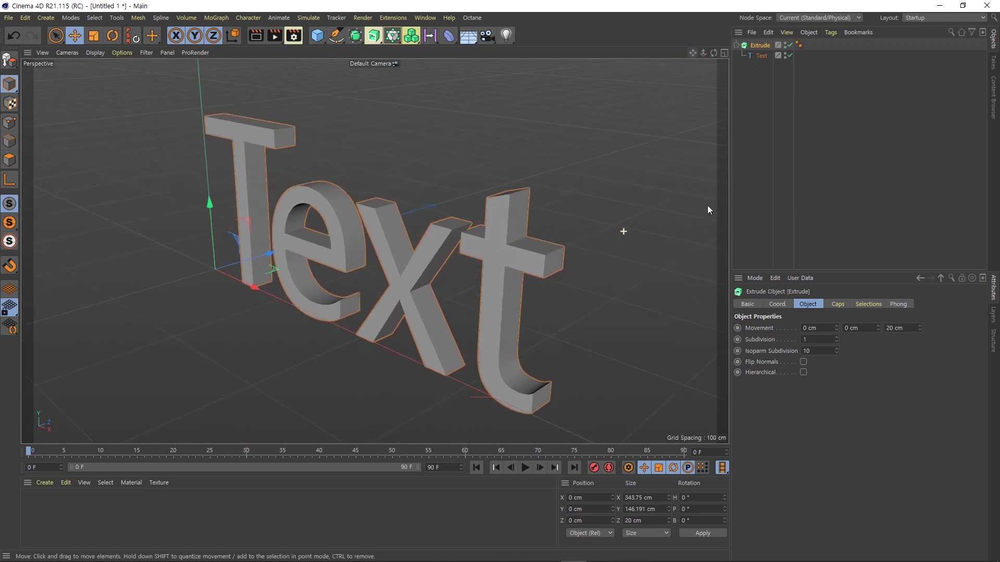
left_click(25, 18)
left_click(77, 163)
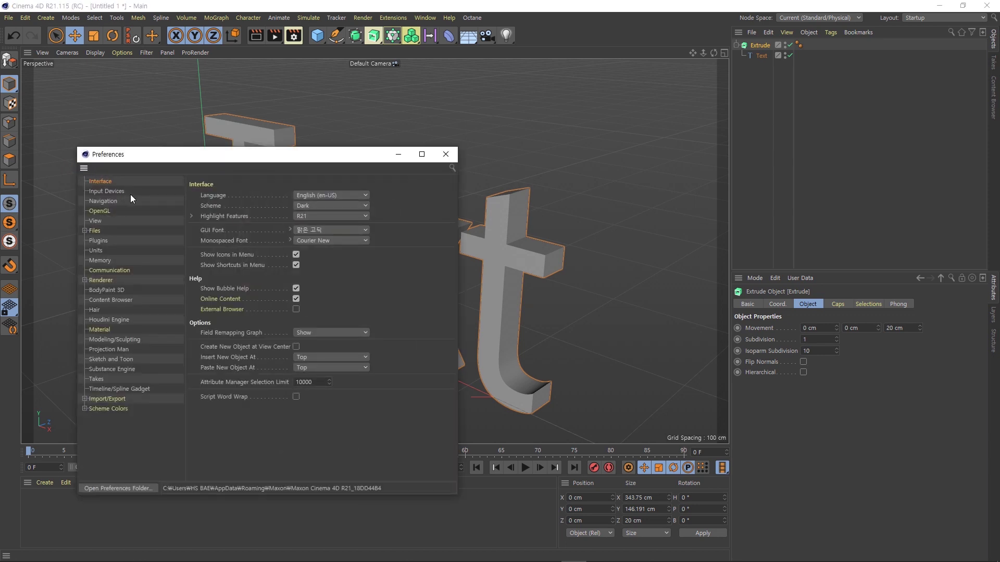
Expand Highlight Features, close Preferences, and show the Extrude object's Caps settings
left_click(190, 215)
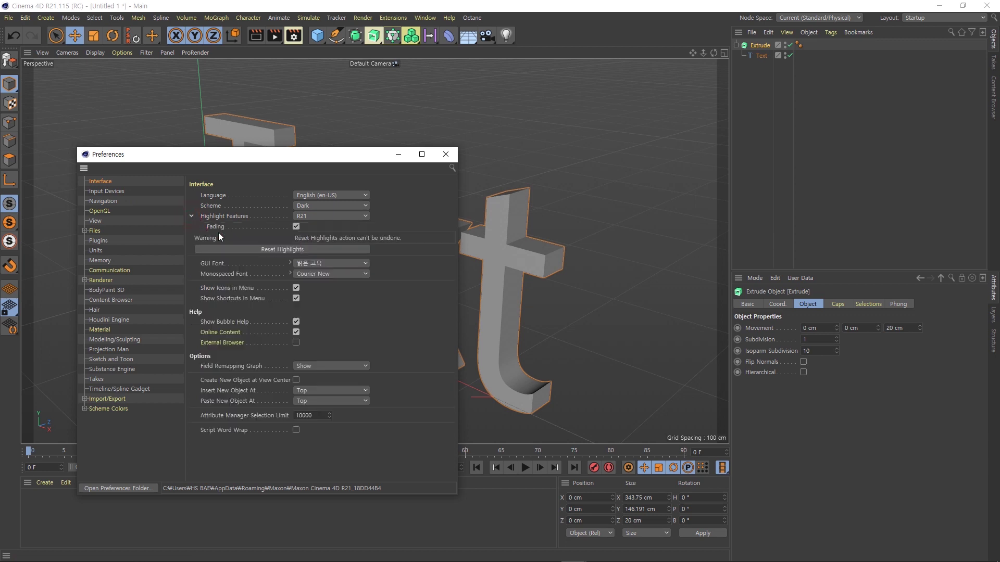
left_click(445, 154)
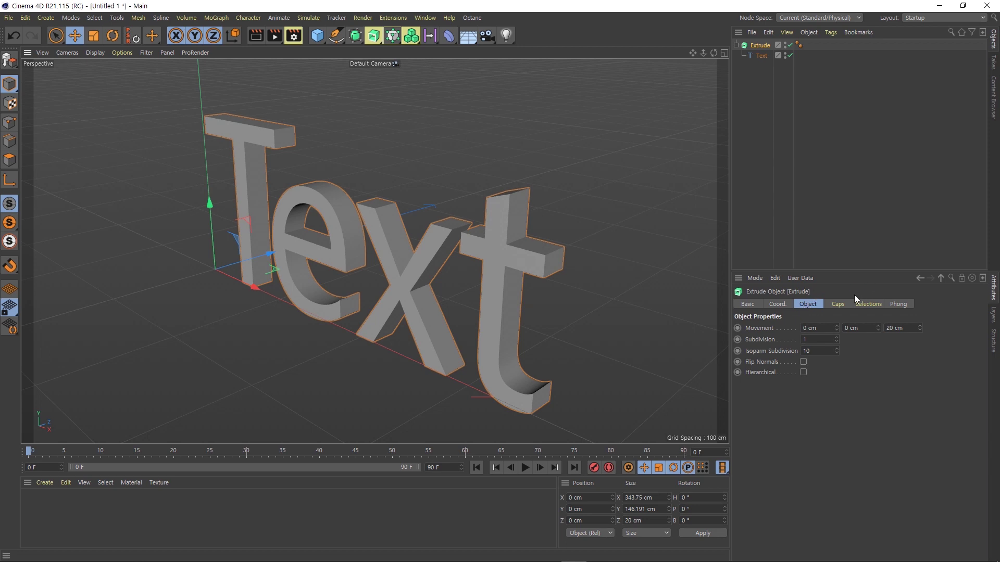
left_click(843, 304)
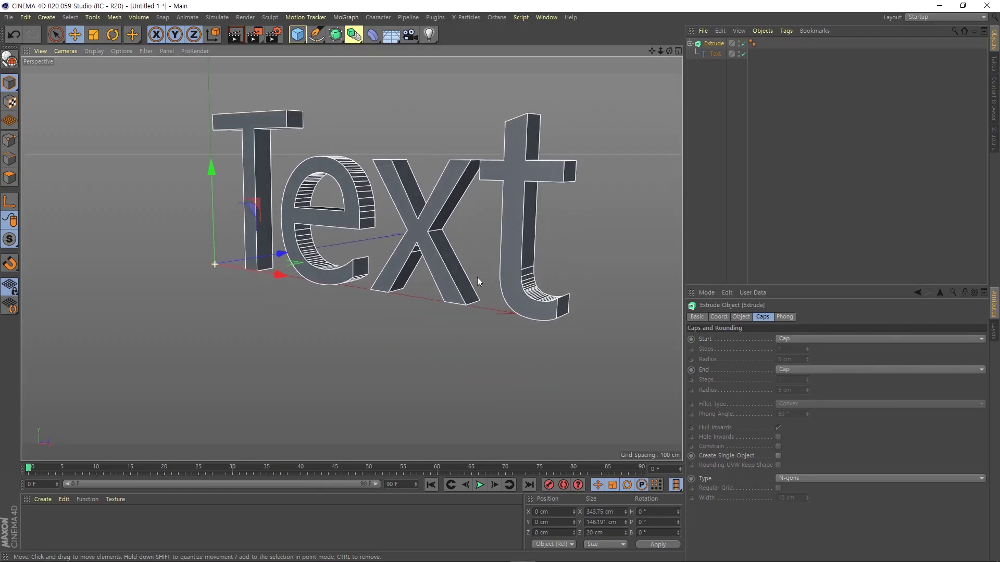
left_click_drag(478, 281, 466, 298, "alt")
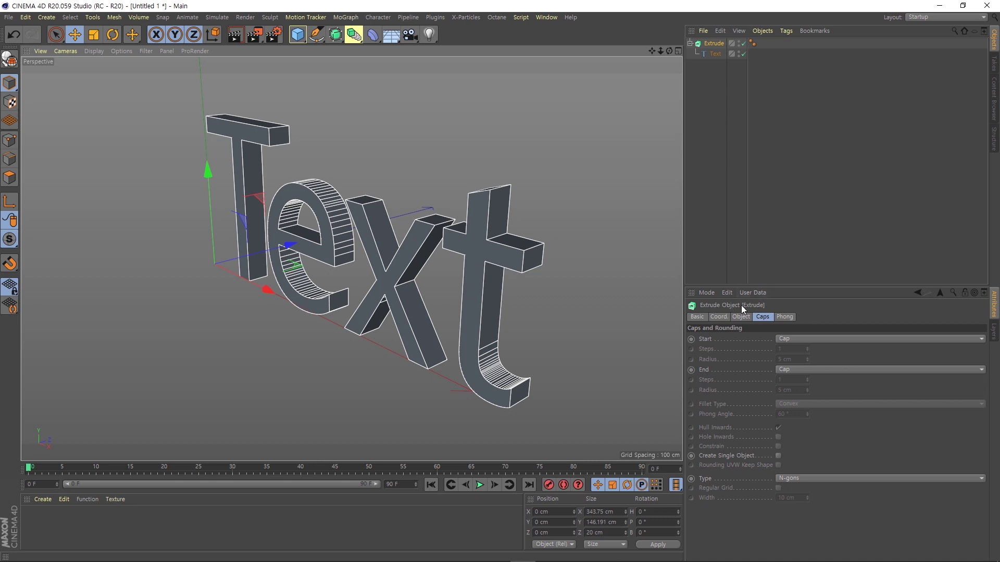
Switch the Extrude Start cap from Cap to Fillet Cap, rounding the front edges by 5 cm
left_click(760, 319)
left_click(705, 338)
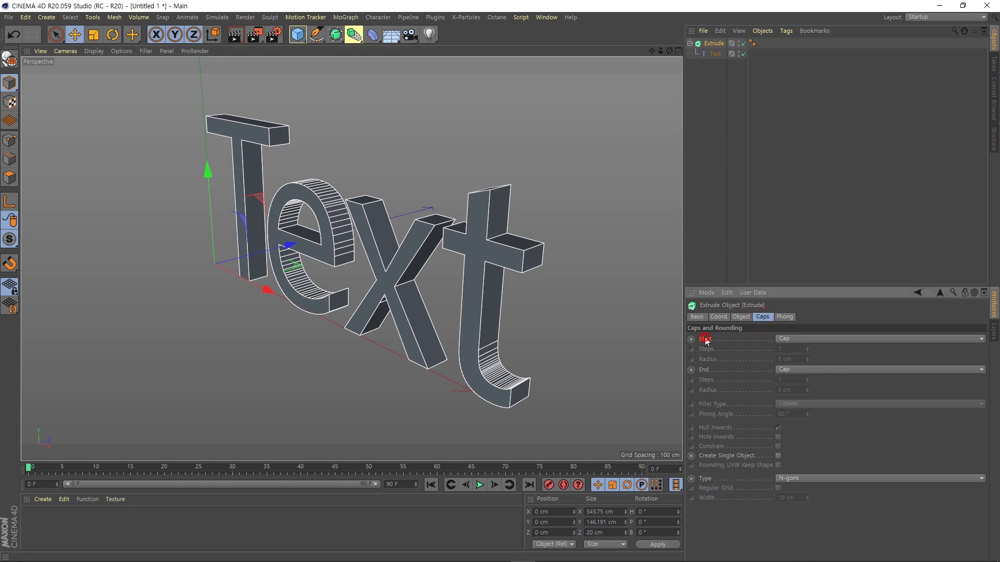
left_click(708, 370)
left_click(793, 339)
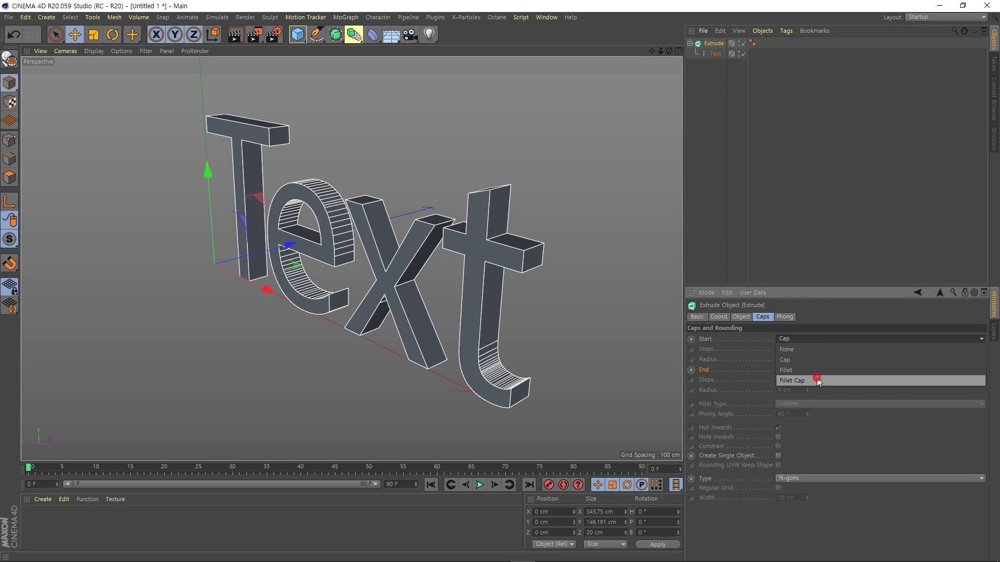
left_click(817, 380)
scroll(560, 298, "up", 2)
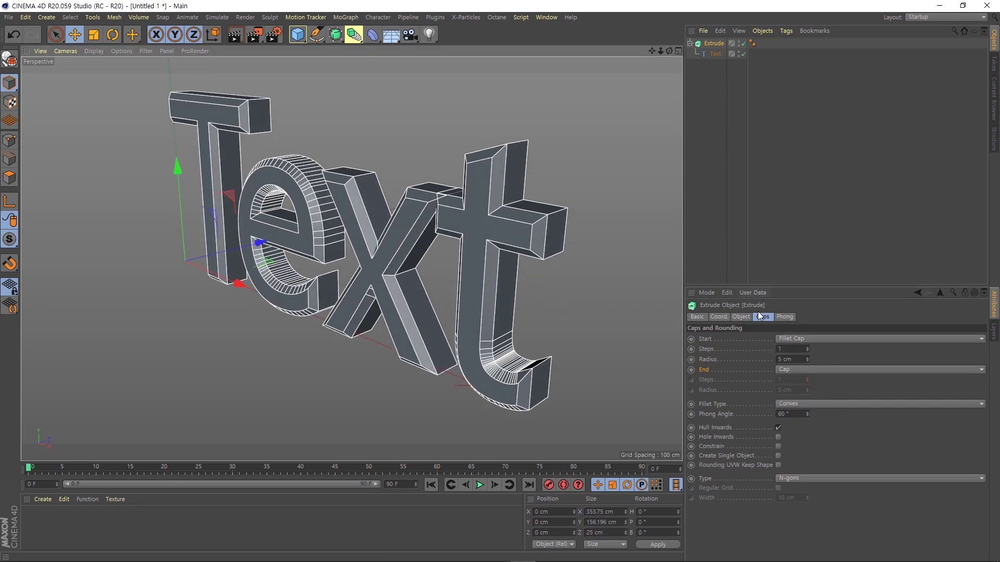
Set the start fillet to 3 steps and raise its radius to 62 cm
left_click(710, 348)
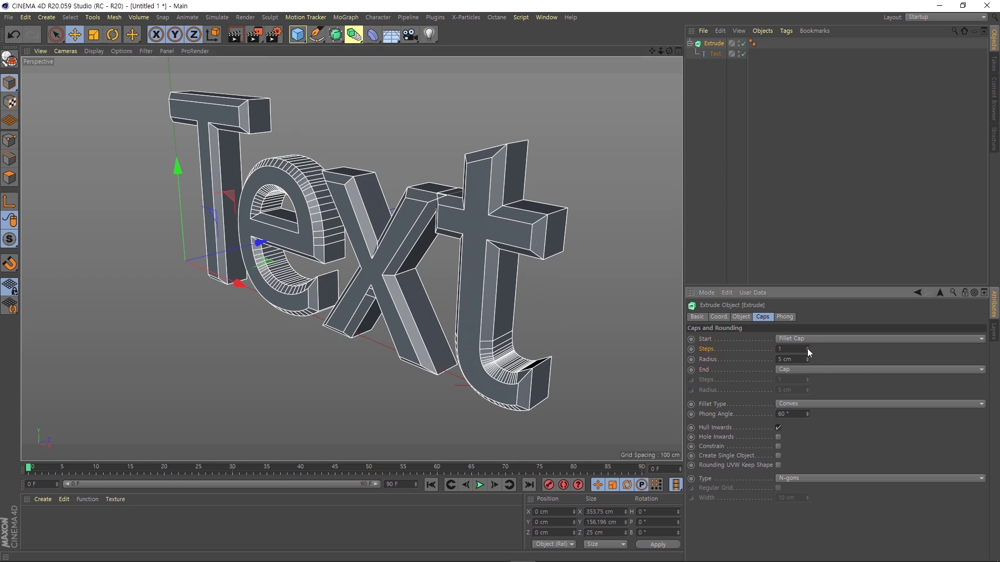
left_click(807, 347)
left_click(809, 348)
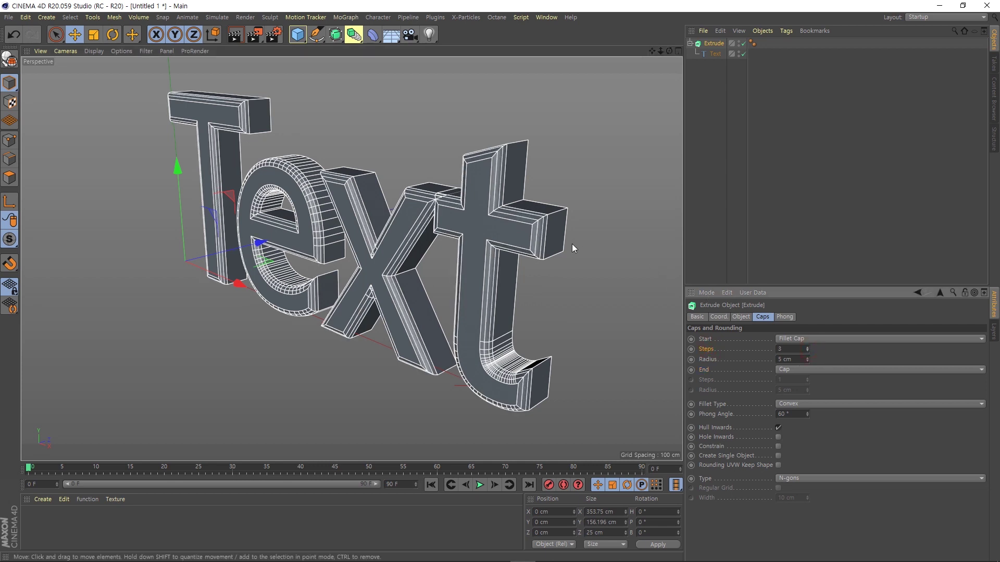
left_click_drag(535, 257, 534, 262, "alt")
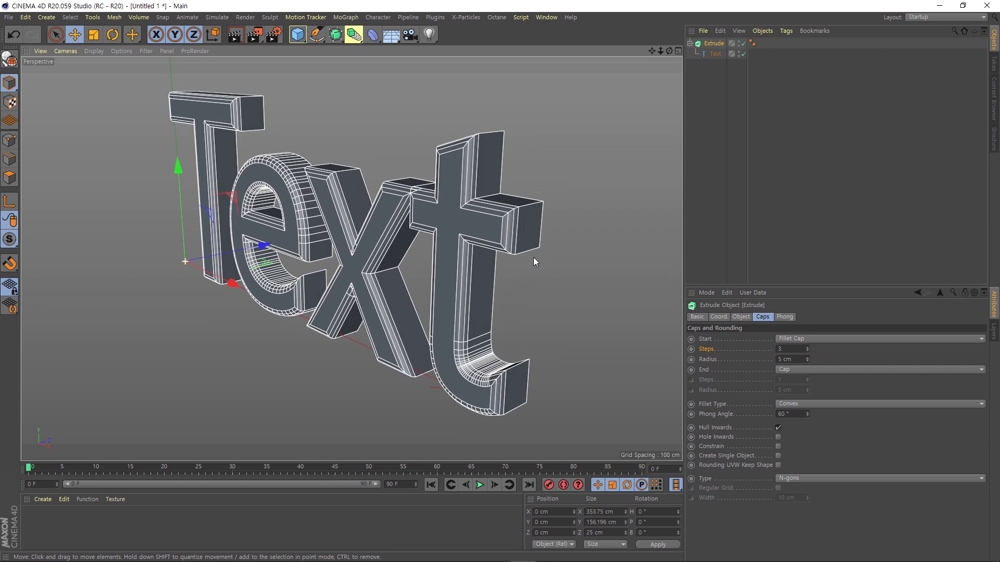
left_click_drag(807, 360, 813, 359)
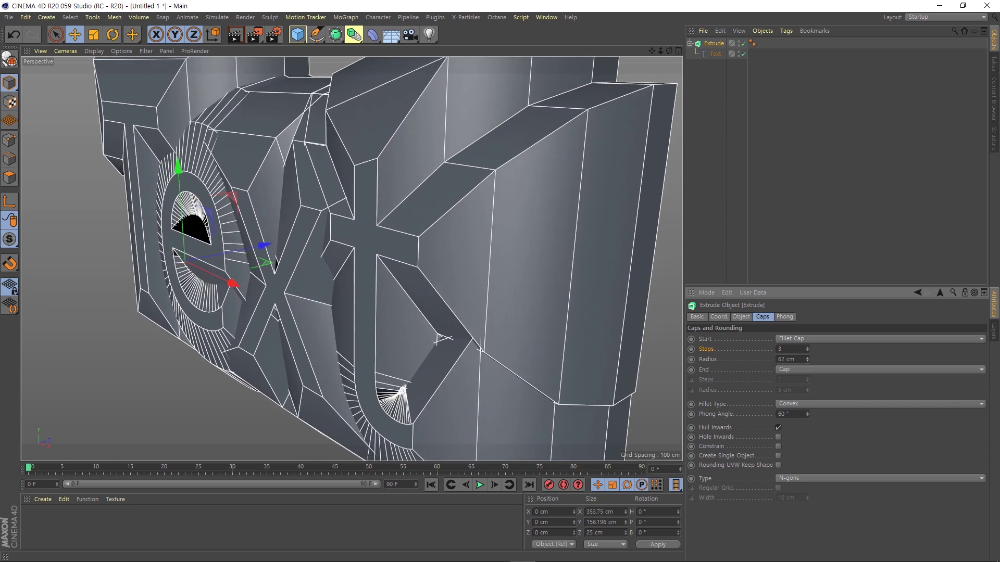
scroll(550, 333, "down", 5)
mouse_move(564, 324)
left_mouse_down("alt")
mouse_move(536, 326)
mouse_move(579, 324)
mouse_move(533, 323)
left_mouse_up("alt")
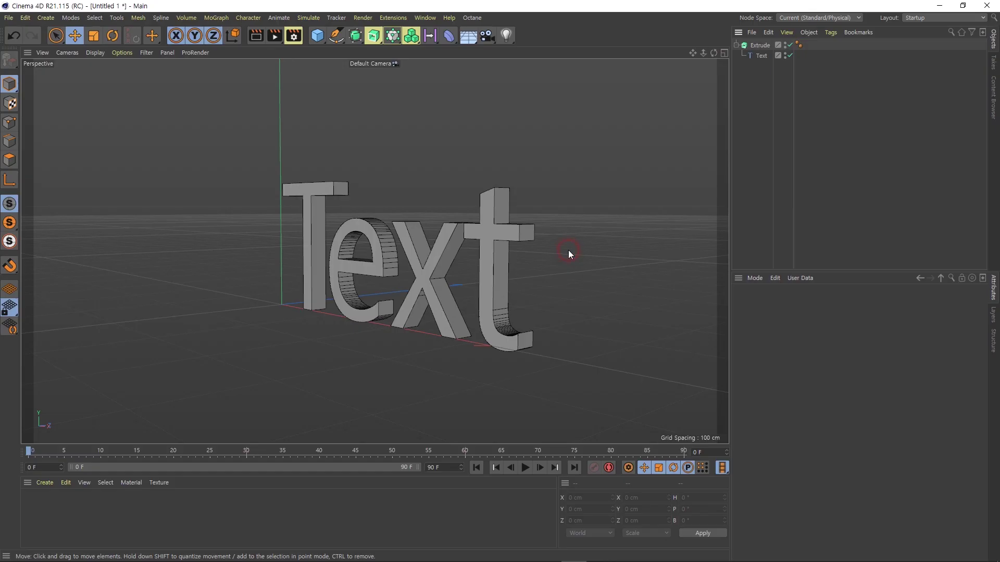
Select Extrude and uncheck Start Cap and End Cap to inspect the open lettering
left_click(765, 45)
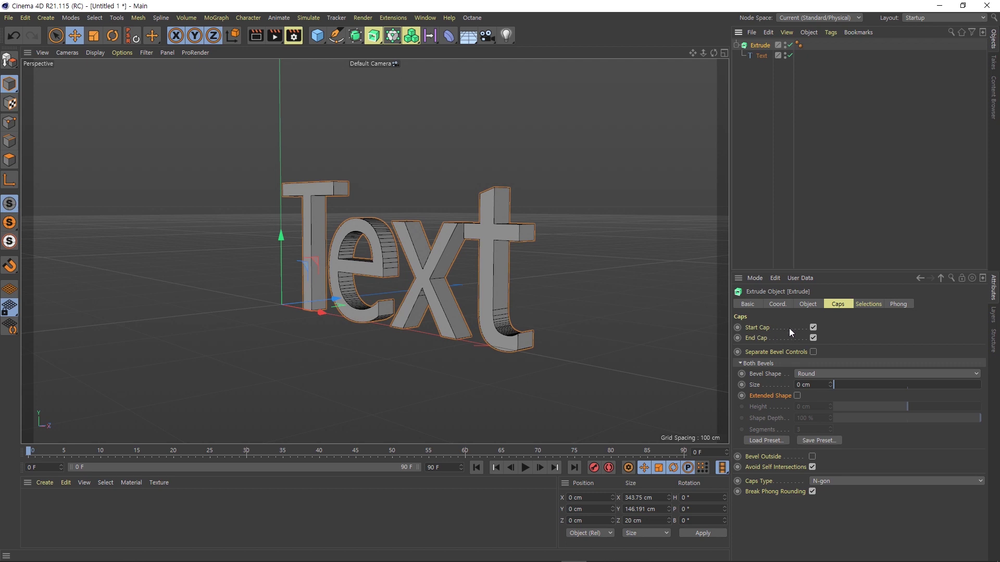
left_click(813, 327)
left_click(813, 338)
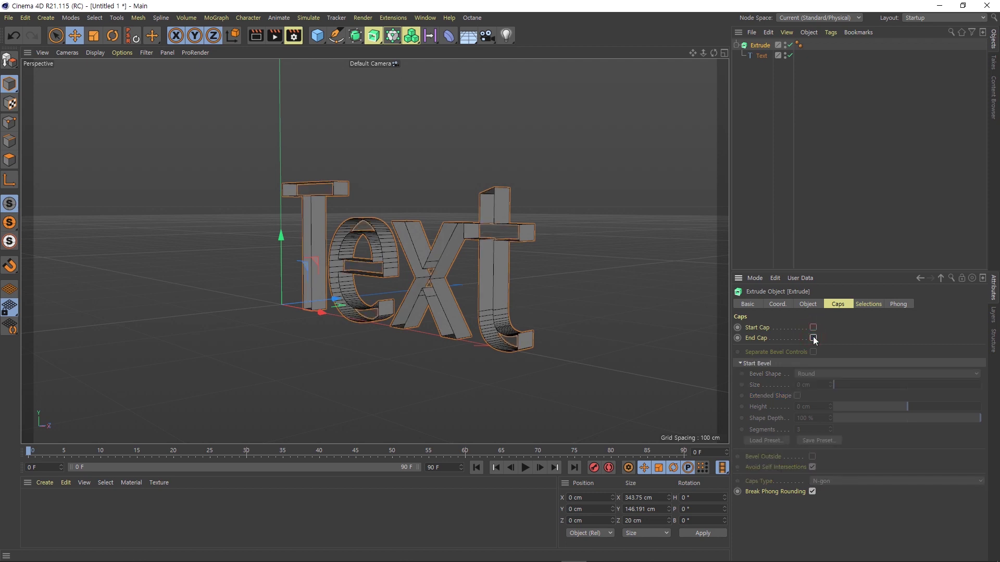
left_click_drag(497, 306, 508, 310, "alt")
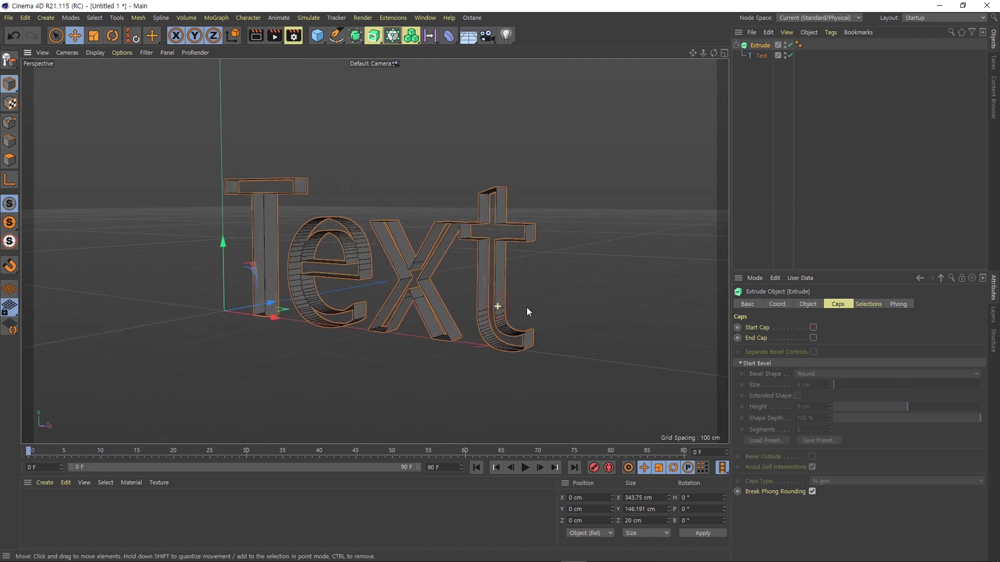
Re-enable Start Cap and End Cap and view the lettering from behind
left_click(813, 327)
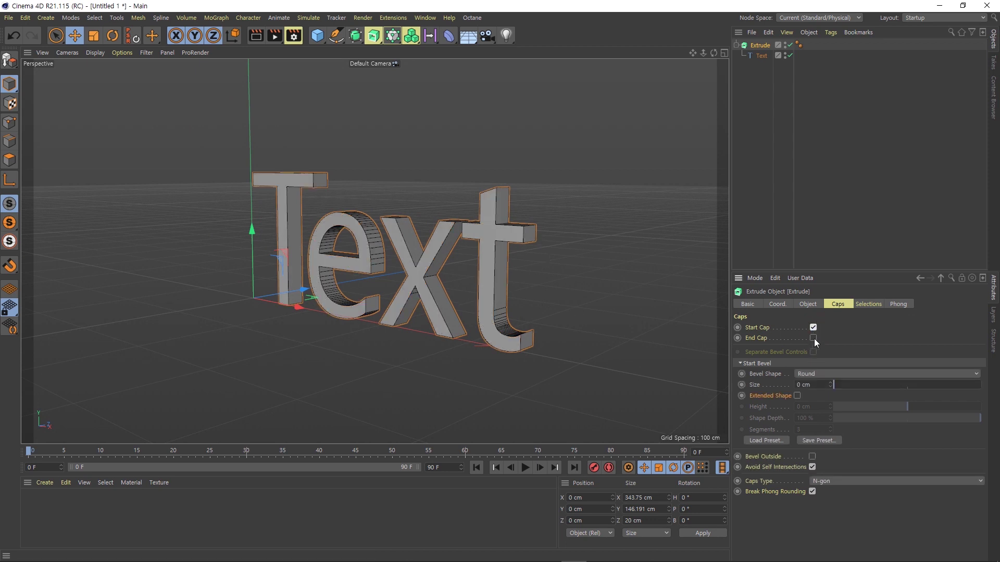
left_click(813, 338)
mouse_move(586, 304)
left_mouse_down("alt")
mouse_move(424, 294)
mouse_move(599, 309)
left_mouse_up("alt")
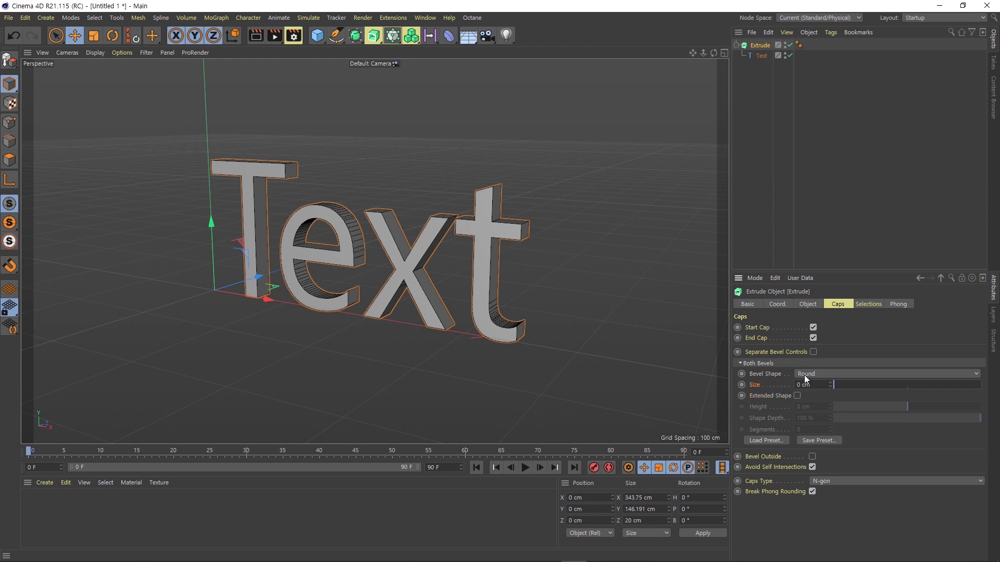
Keep Round as the bevel shape and widen the shared bevel Size from 0 to about 60 cm
left_click(808, 375)
left_click(943, 379)
left_click(953, 375)
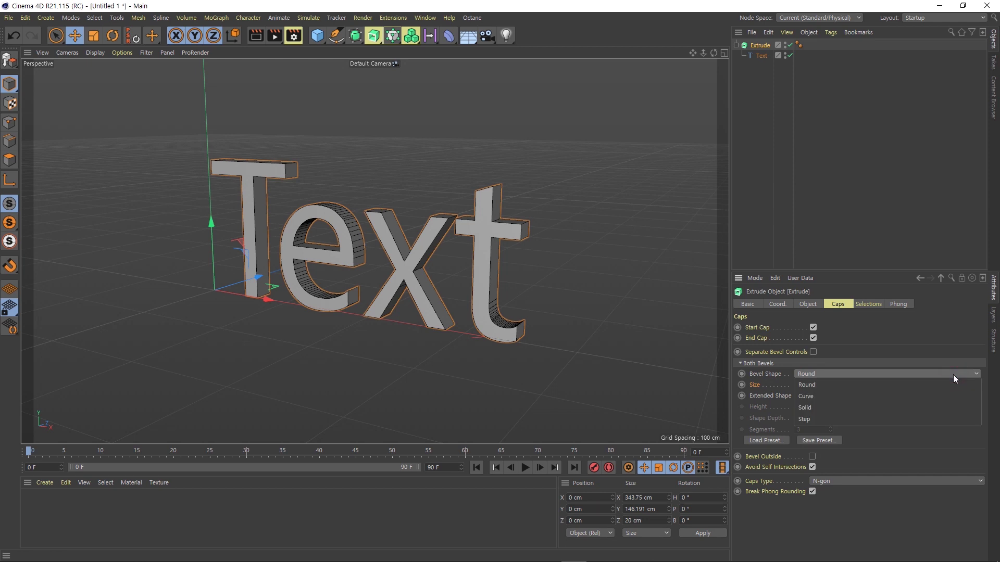
left_click(953, 373)
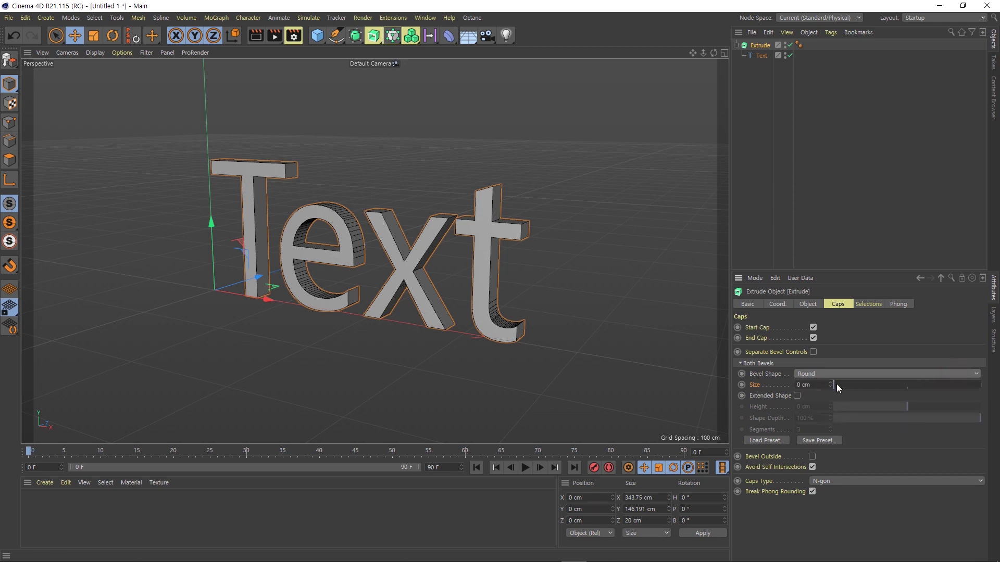
left_click_drag(836, 385, 842, 384)
scroll(521, 234, "up", 2)
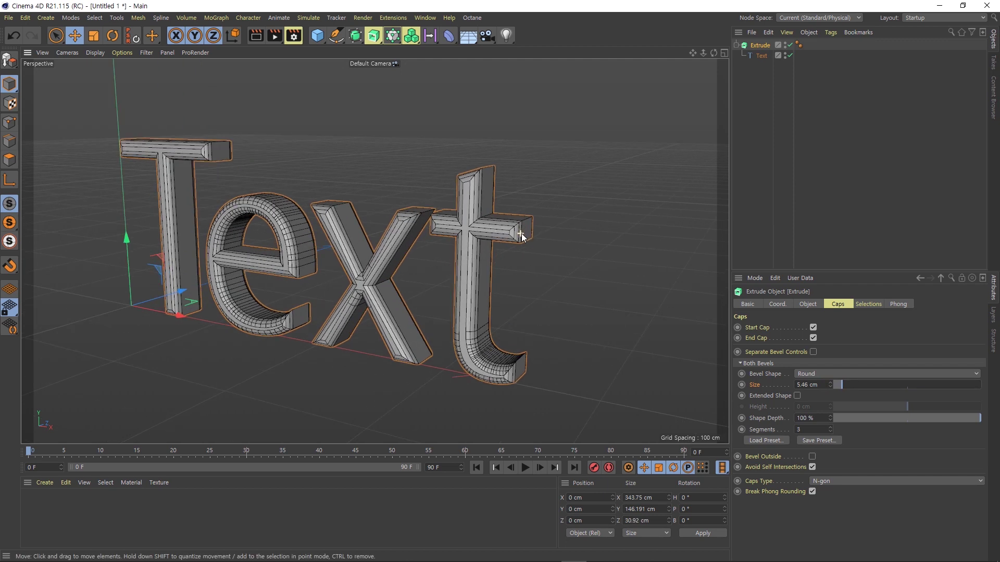
scroll(521, 234, "up", 2)
left_click_drag(848, 382, 862, 383)
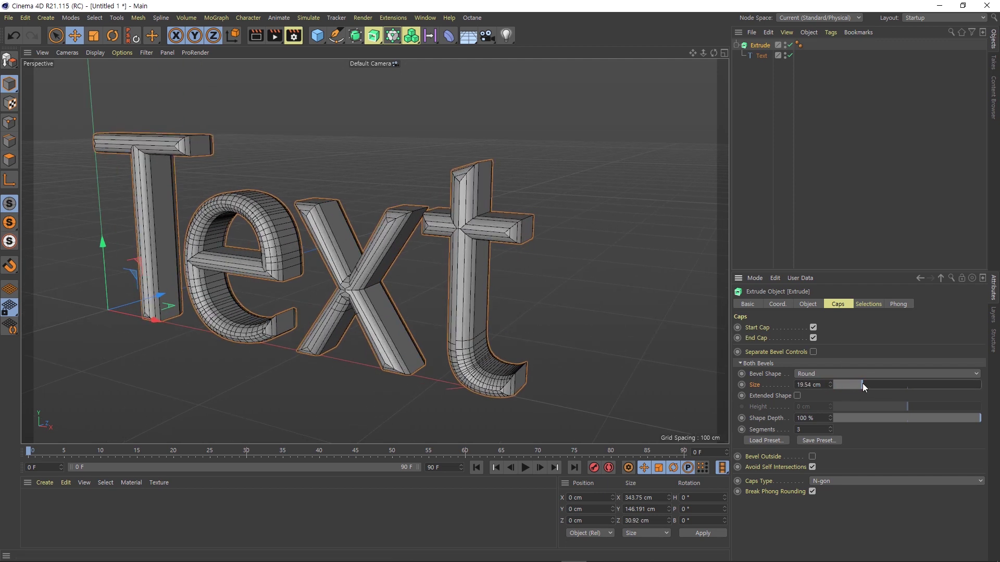
left_click_drag(862, 384, 923, 384)
key("alt+Tab")
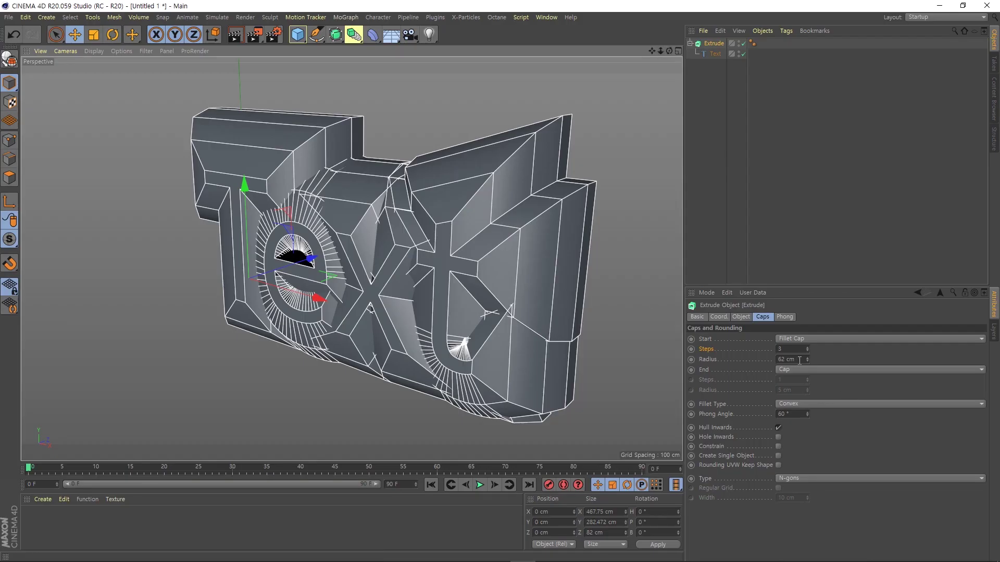
Lower the R20 Fillet Cap Radius from 62 cm and return to the R21 window
mouse_move(807, 359)
left_mouse_down()
mouse_move(802, 380)
mouse_move(807, 360)
left_mouse_up()
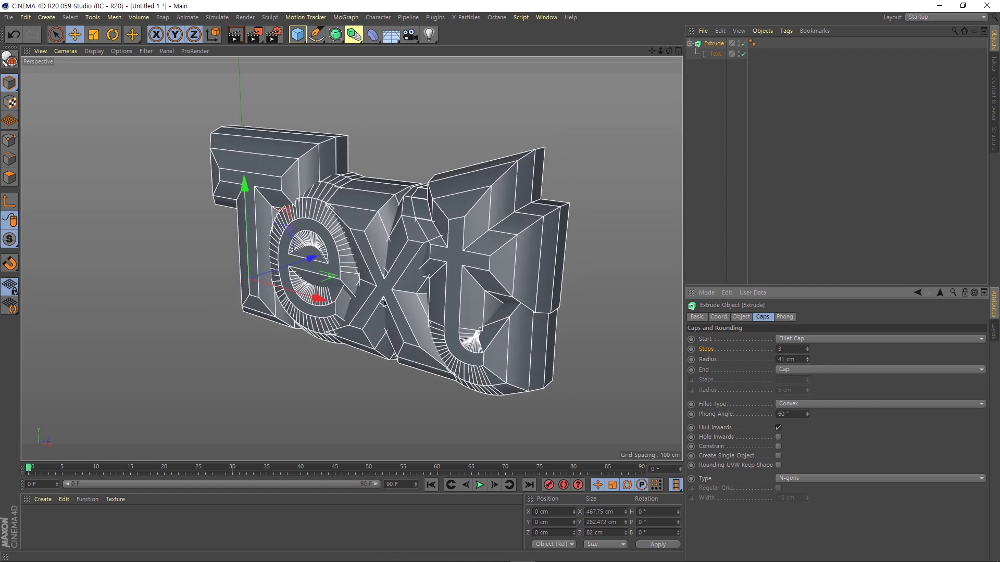
key("alt+Tab")
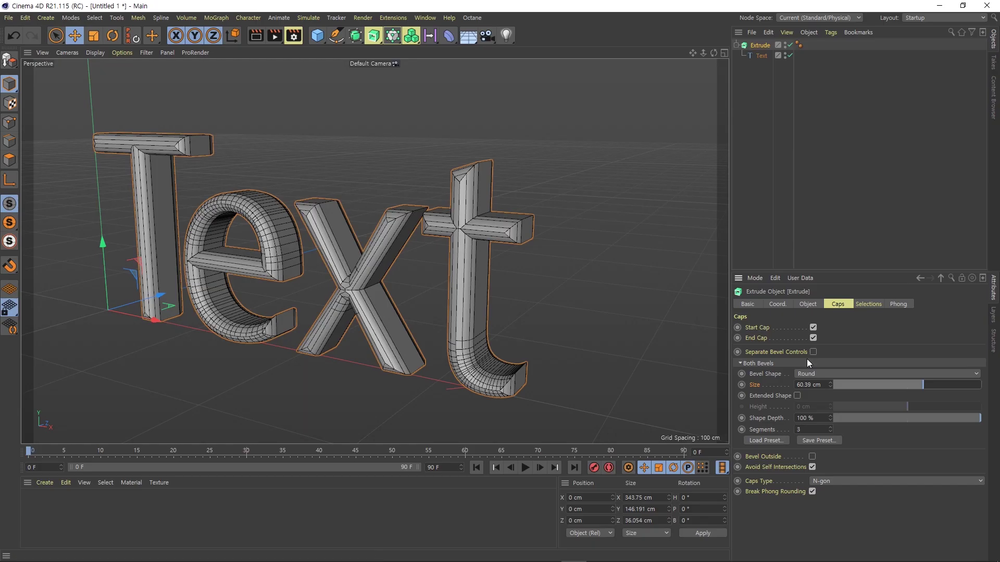
Shrink the Round bevel to 6.87 cm and enable Separate Bevel Controls
mouse_move(919, 388)
left_mouse_down()
mouse_move(832, 391)
mouse_move(844, 389)
left_mouse_up()
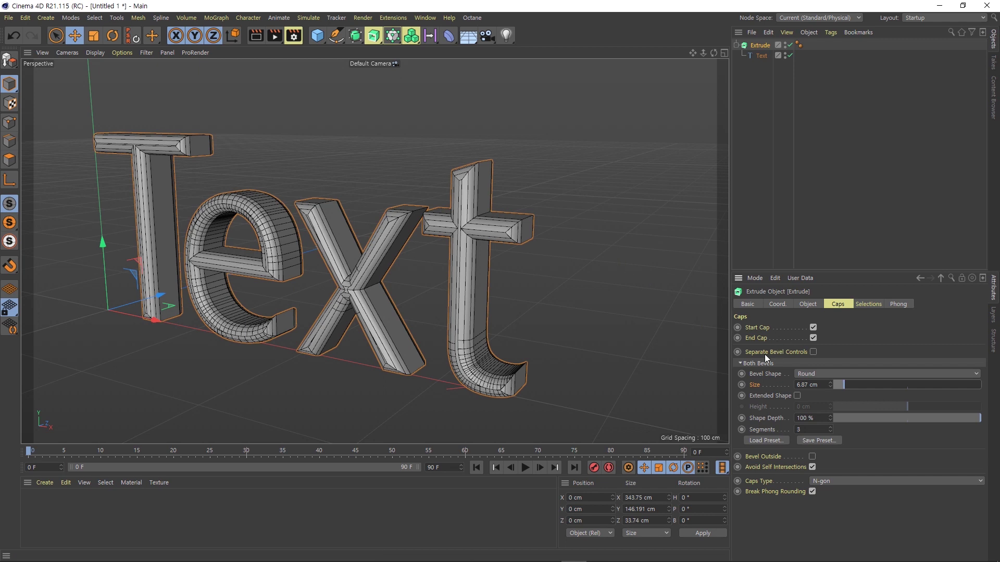
left_click(813, 352)
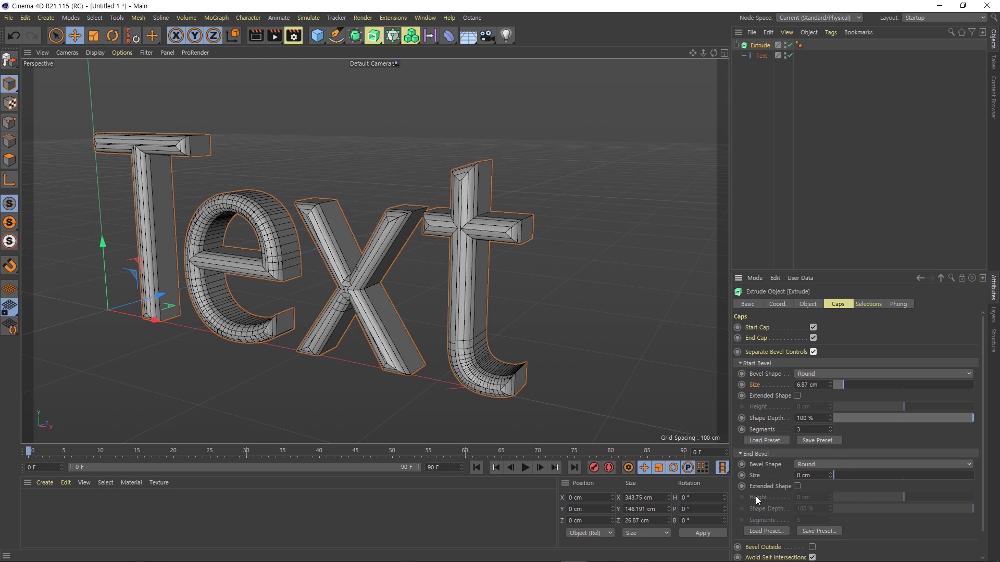
Untick Separate Bevel Controls, enable Bevel Outside, and enlarge the shared Round bevel to 46.3 cm
left_click(813, 352)
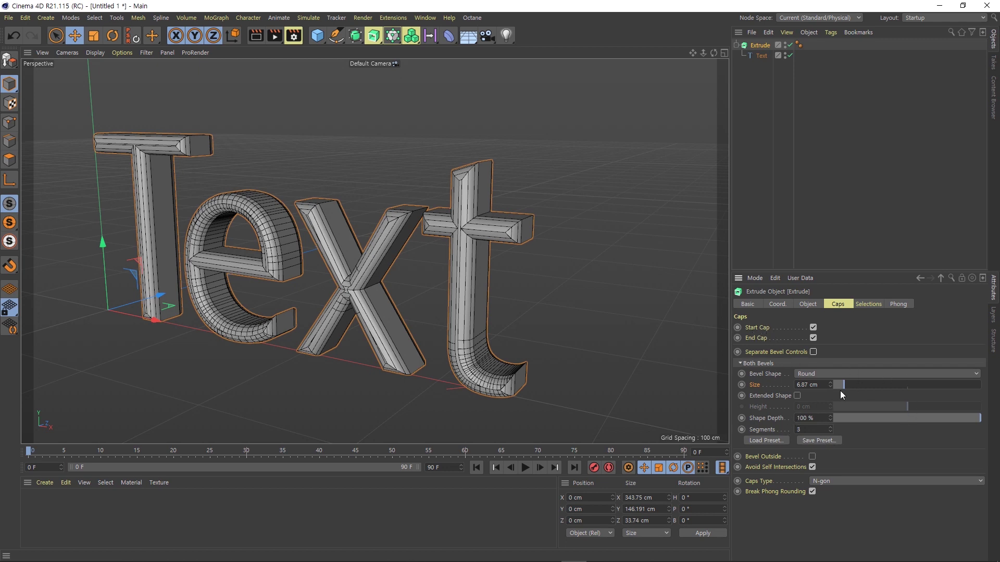
left_click_drag(846, 386, 843, 383)
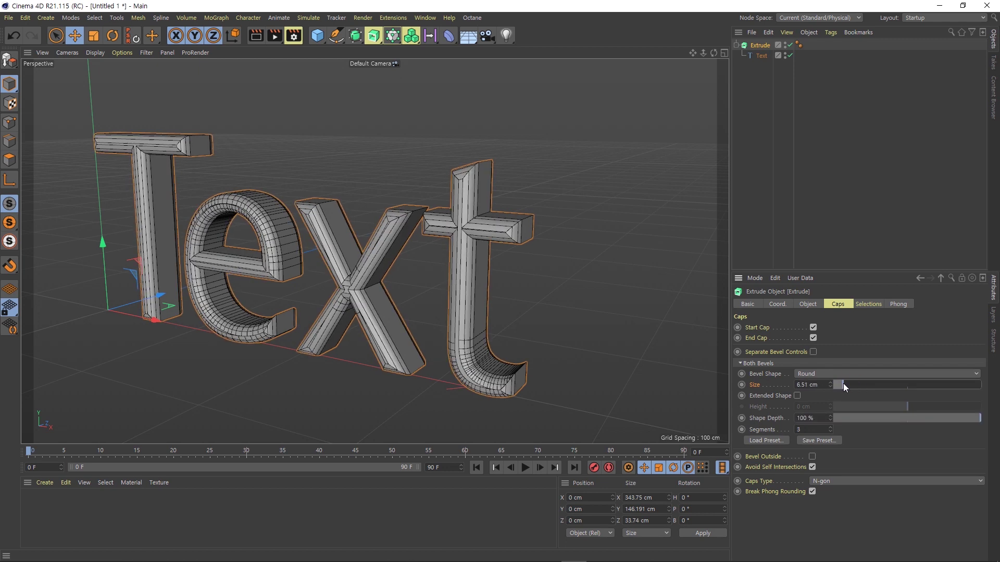
left_click(812, 456)
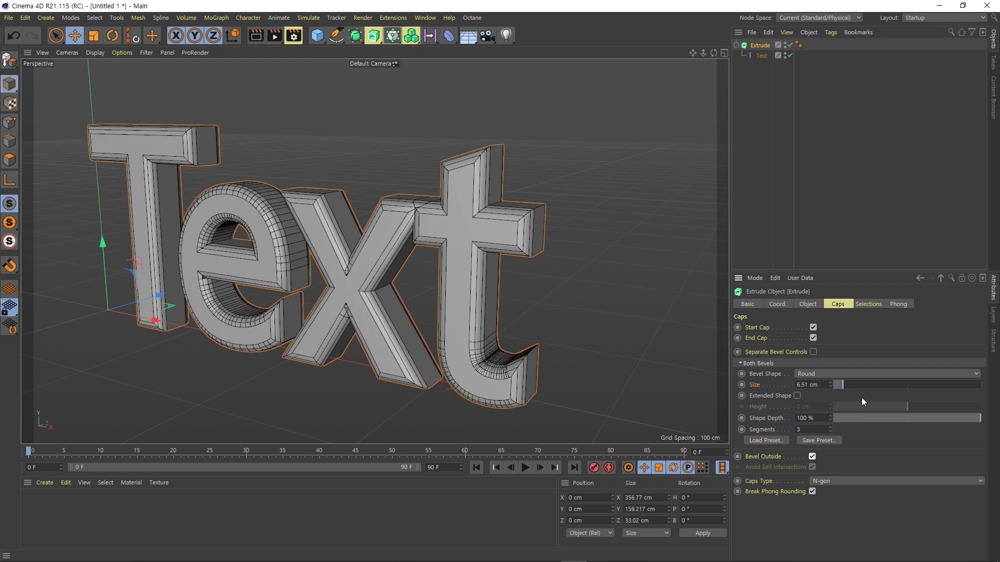
mouse_move(845, 388)
left_mouse_down()
mouse_move(912, 383)
mouse_move(844, 390)
mouse_move(902, 382)
left_mouse_up()
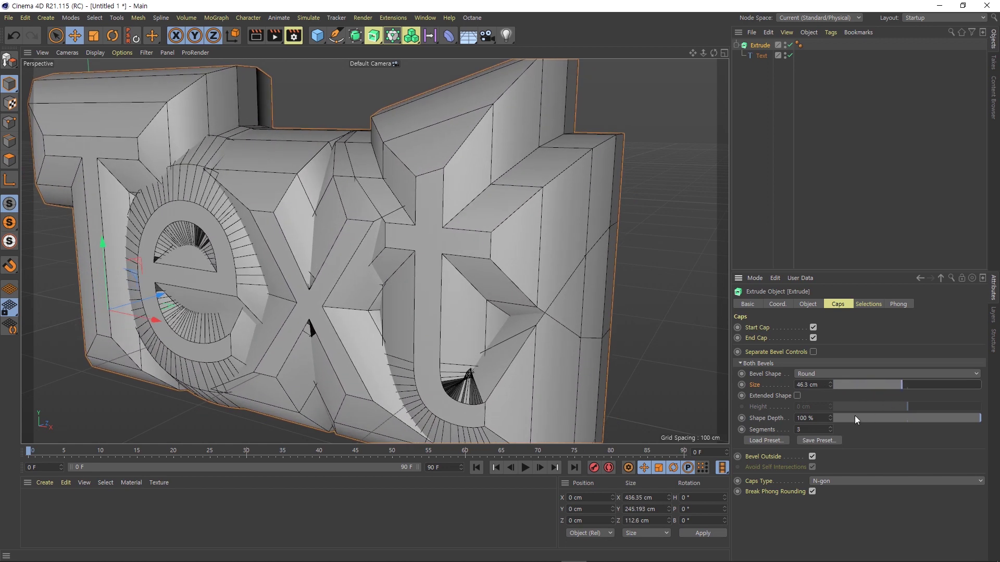
Untick Bevel Outside so the 46.3 cm Round bevel shapes the letters inward
left_click(812, 456)
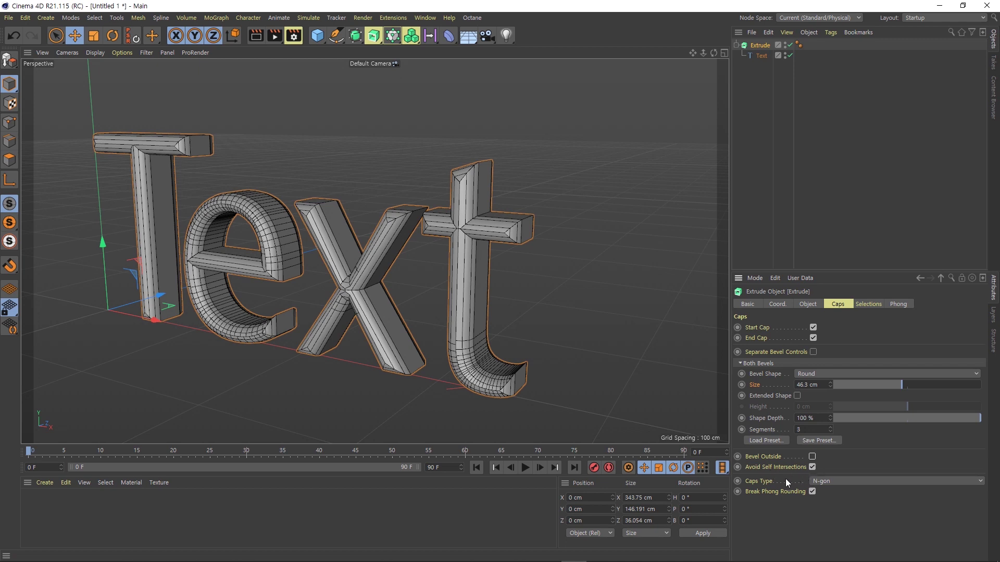
Try Triangles and Quadrangles cap meshes, settle on Delaunay, and nudge the Round bevel size to 2.64 cm
left_click(837, 483)
left_click(847, 492)
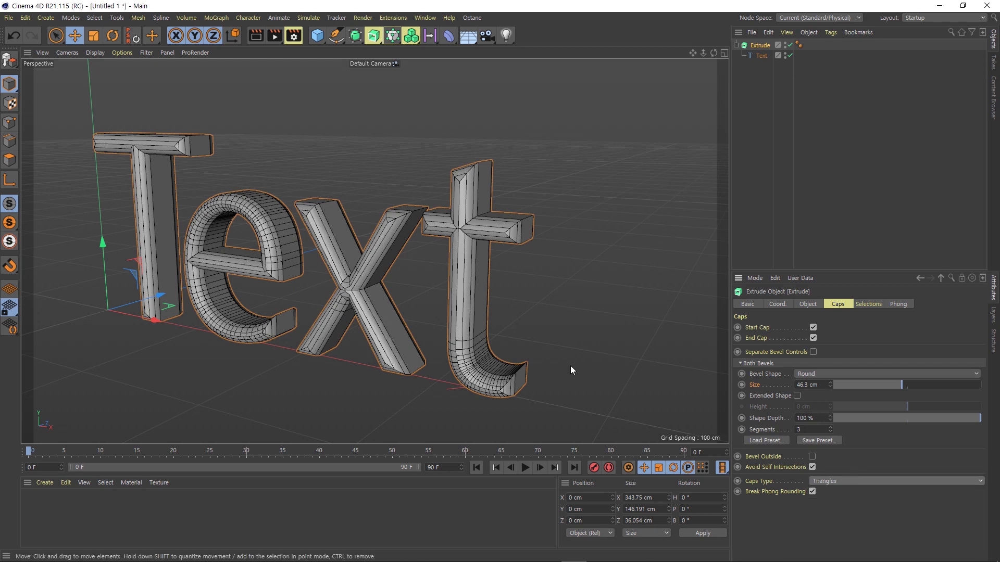
scroll(570, 365, "up", 1)
left_click(829, 484)
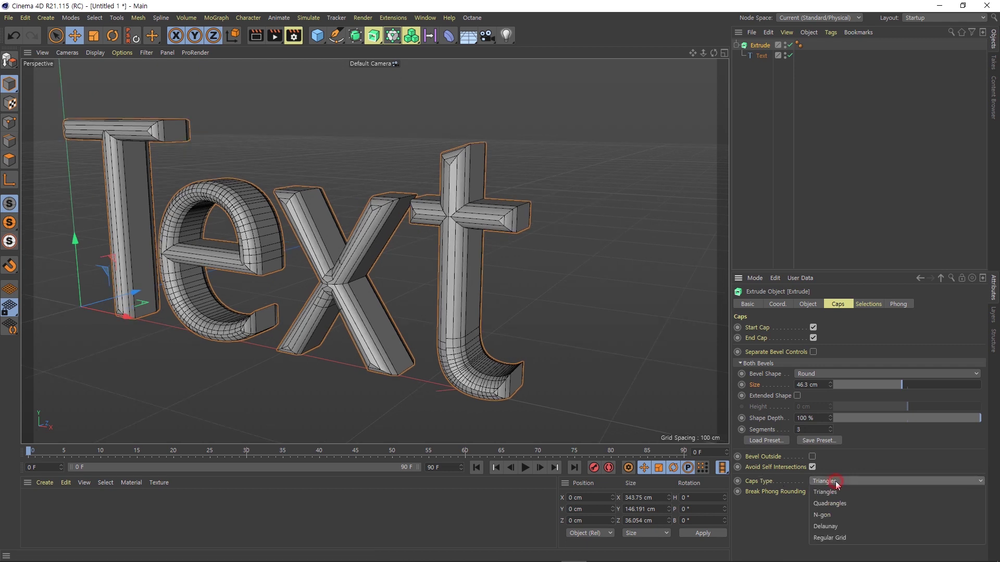
left_click(851, 502)
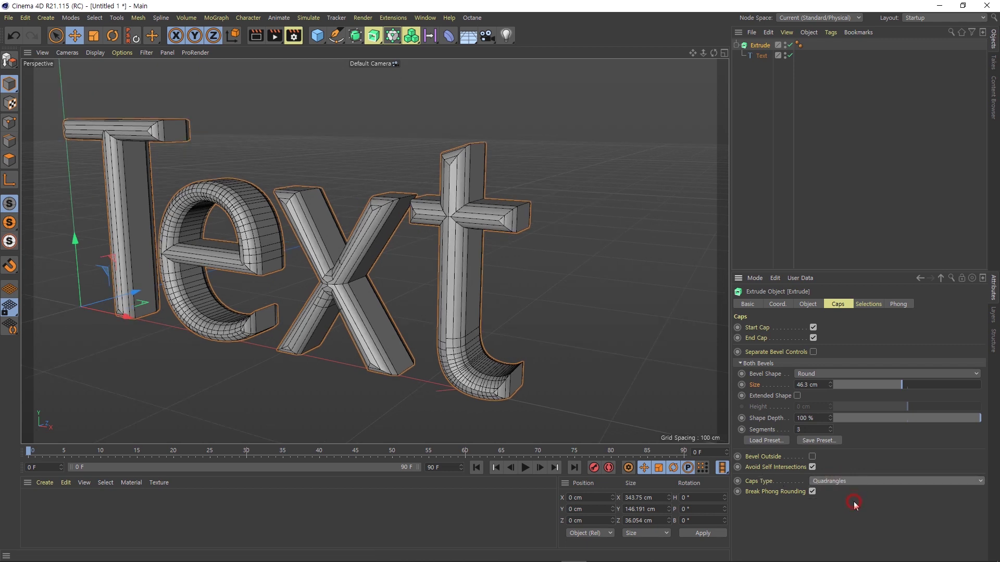
left_click(813, 457)
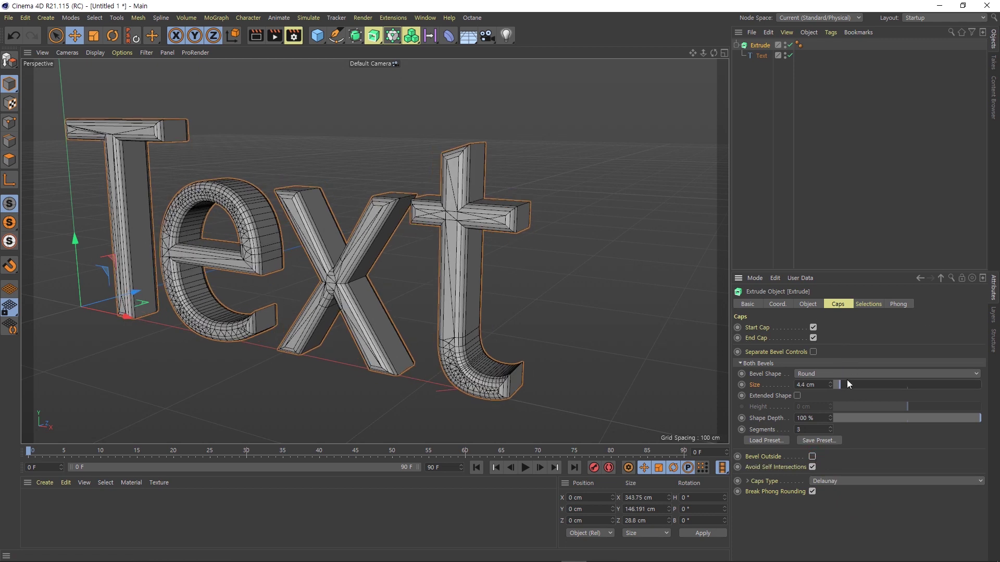
left_click_drag(840, 386, 837, 386)
Compare Triangles, Quadrangles and N-gon cap meshes, return to Delaunay, and orbit to inspect the lettering
scroll(481, 317, "up", 1)
scroll(477, 315, "up", 1)
scroll(477, 315, "up", 2)
scroll(478, 315, "up", 2)
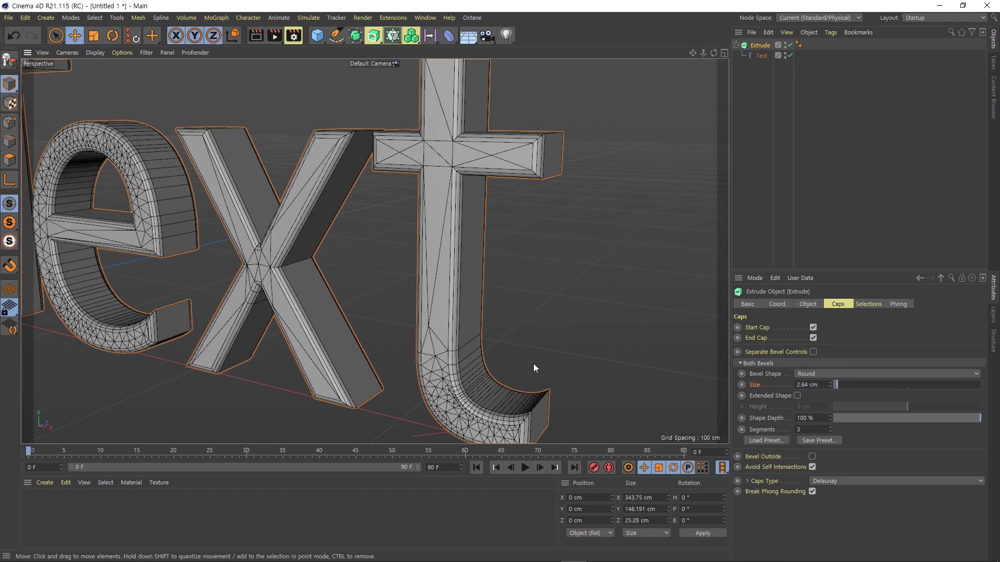
left_click(849, 480)
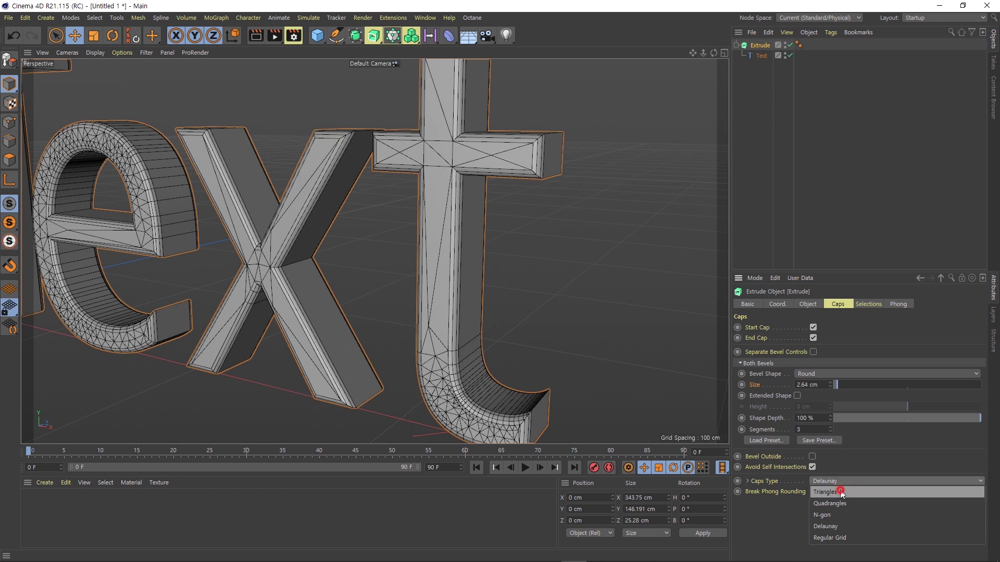
left_click(839, 489)
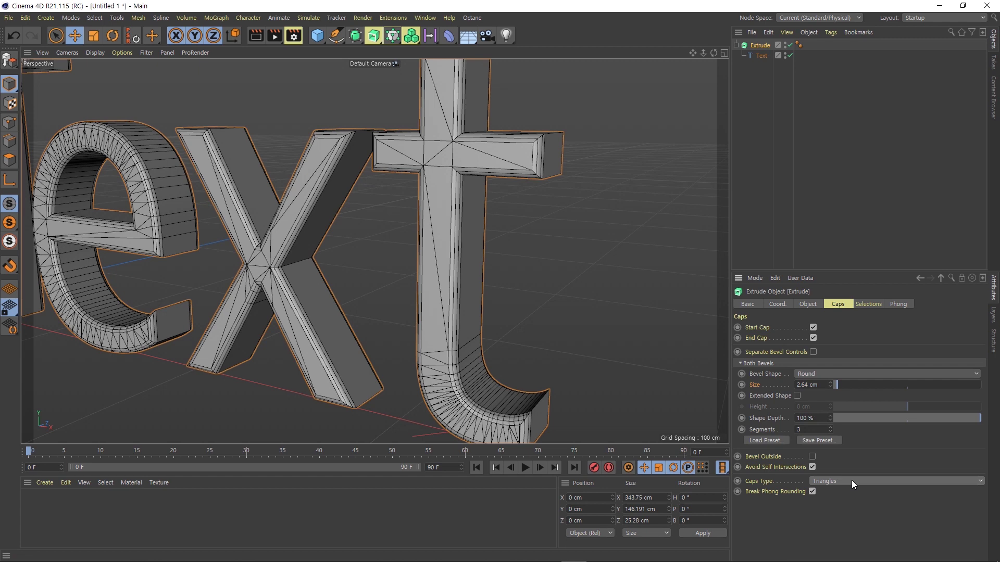
left_click(851, 480)
left_click(842, 502)
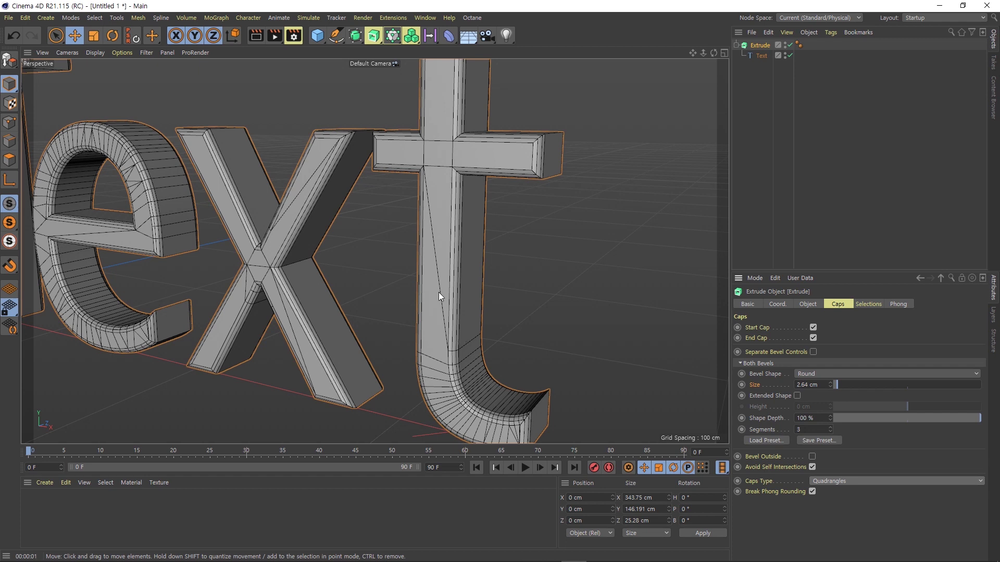
left_click(850, 480)
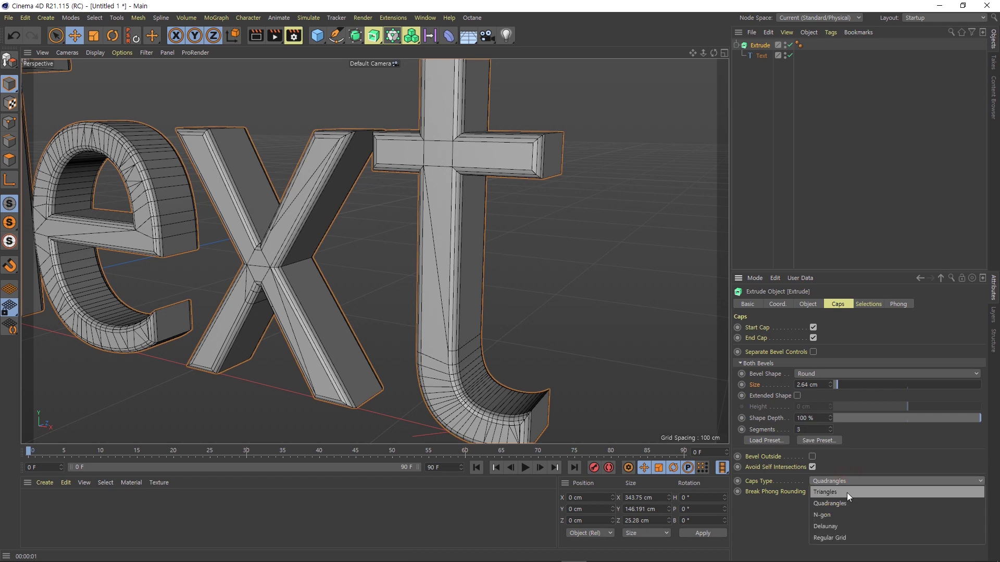
left_click(841, 512)
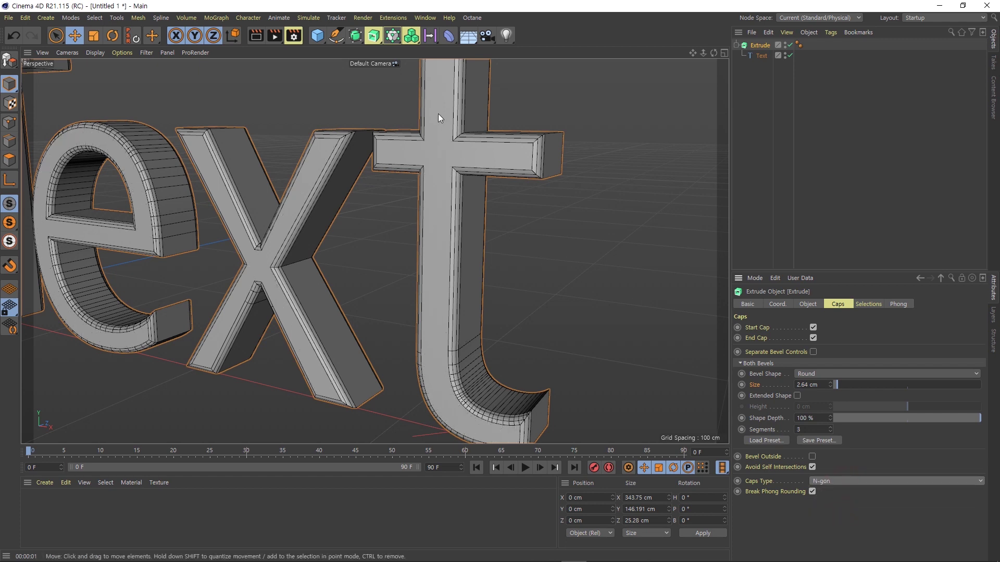
left_click(842, 479)
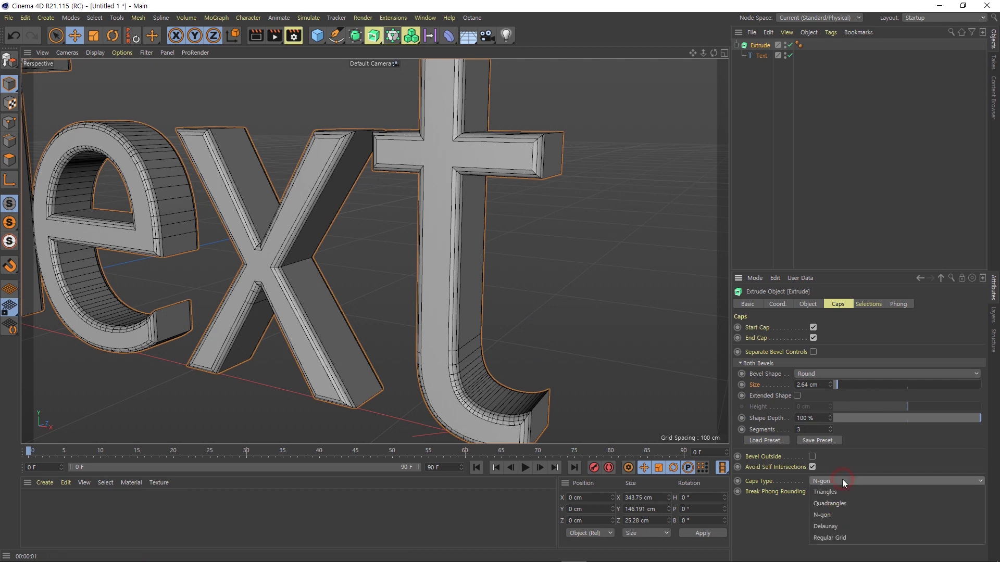
left_click(842, 526)
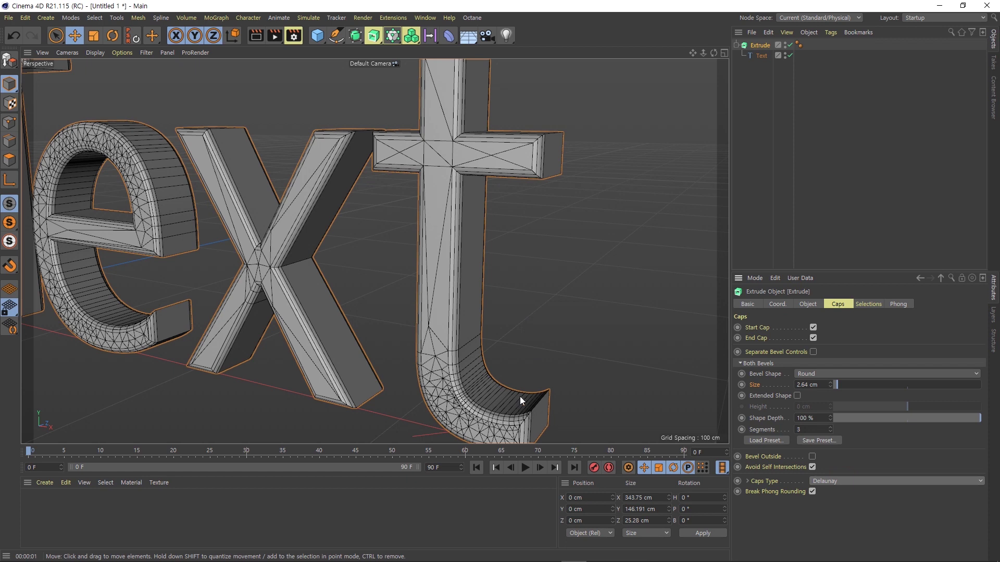
mouse_move(485, 389)
left_mouse_down("alt")
mouse_move(487, 331)
mouse_move(500, 330)
left_mouse_up("alt")
Expand the Caps Type triangulation options and enable Quad Dominant
scroll(489, 332, "up", 5)
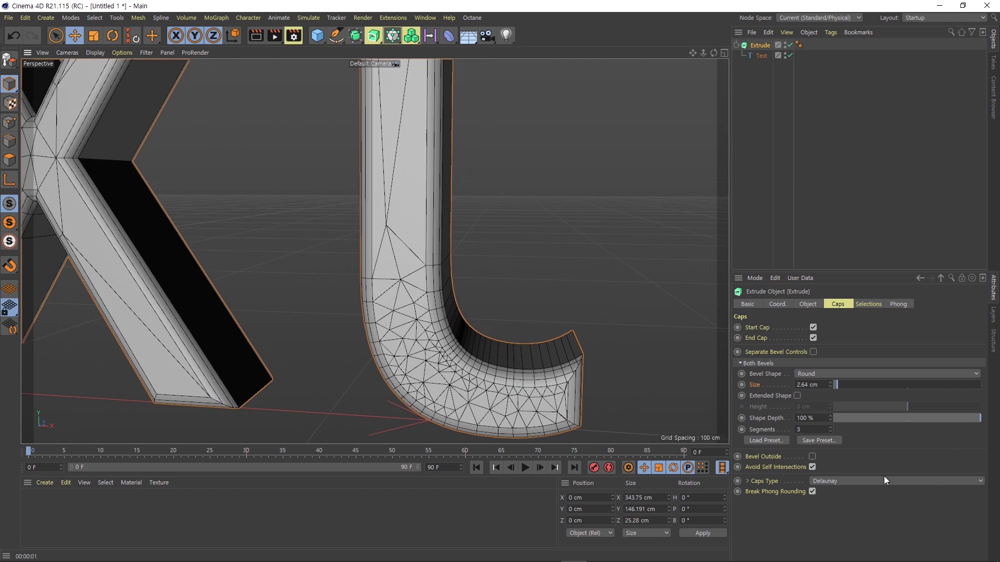
left_click(747, 480)
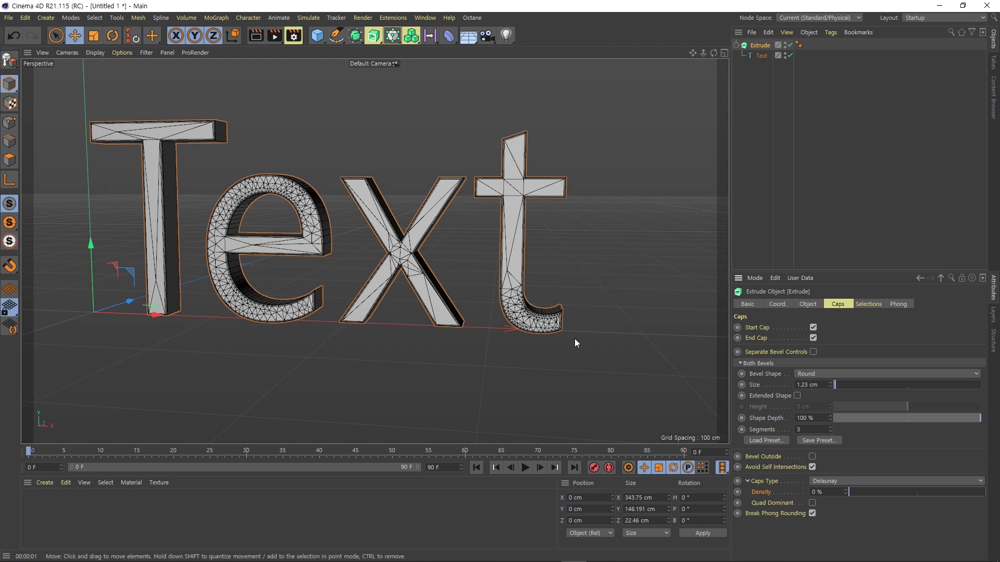
scroll(559, 326, "up", 3)
scroll(565, 334, "up", 2)
scroll(565, 334, "up", 2)
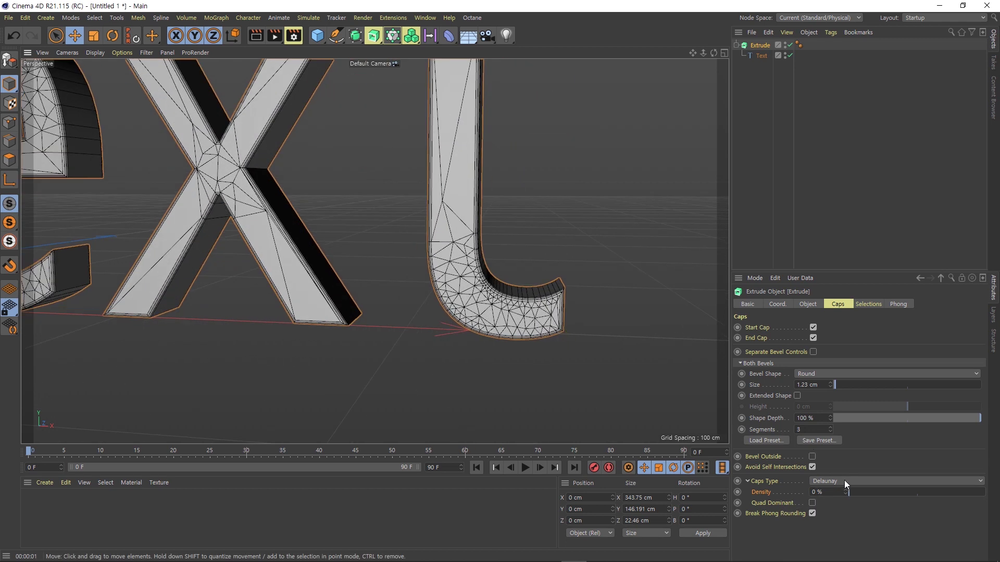
left_click(812, 503)
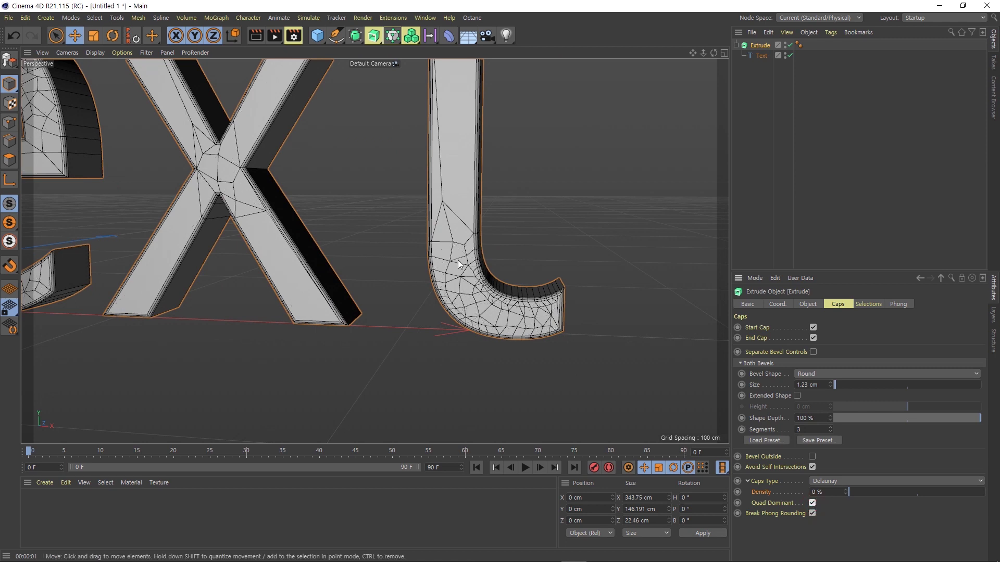
Turn Quad Dominant back off, clear Break Phong Rounding, and orbit to compare the 1.23 cm bevel
scroll(466, 283, "up", 2)
scroll(466, 282, "up", 2)
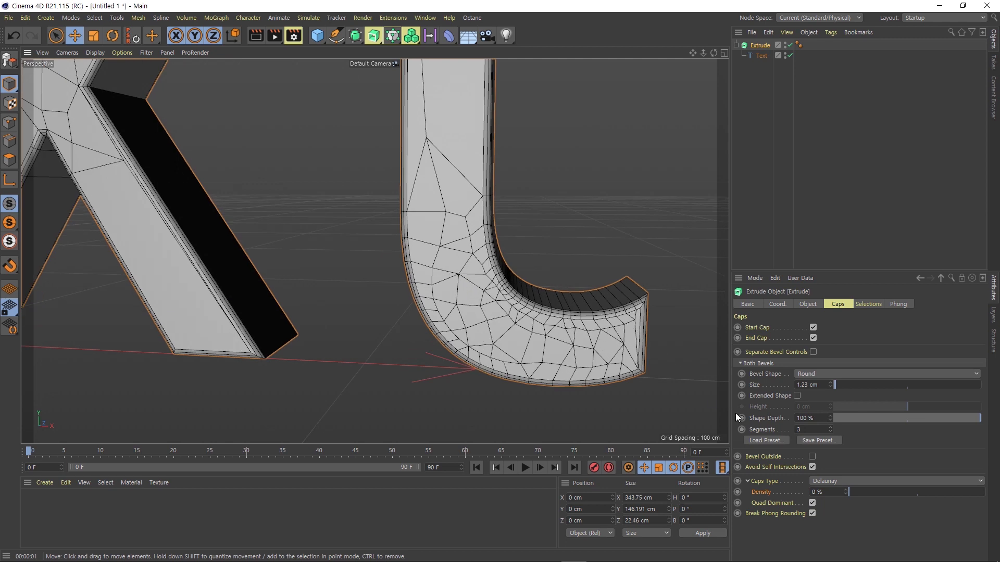
left_click(812, 503)
left_click(760, 514)
scroll(566, 283, "down", 2)
mouse_move(565, 283)
left_mouse_down("alt")
mouse_move(585, 220)
mouse_move(598, 373)
mouse_move(556, 151)
left_mouse_up("alt")
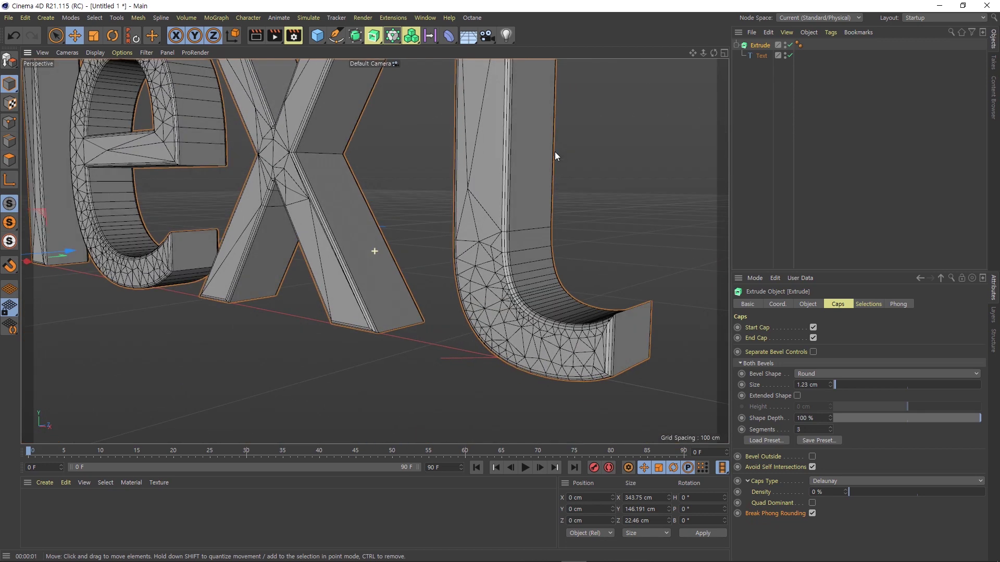
scroll(589, 277, "up", 2)
mouse_move(587, 277)
left_mouse_down("alt")
mouse_move(555, 367)
mouse_move(562, 423)
mouse_move(552, 397)
left_mouse_up("alt")
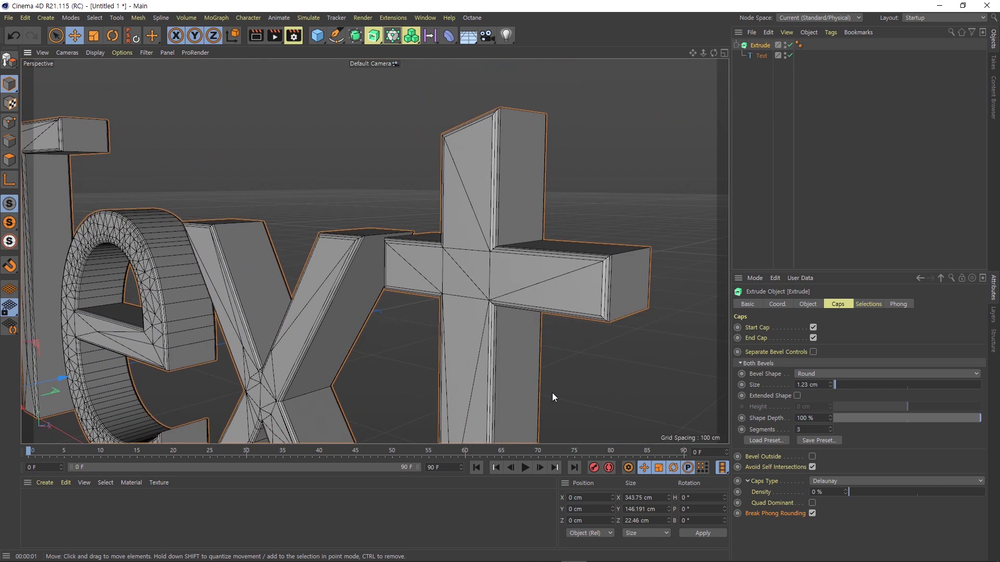
left_click(812, 513)
left_click(812, 514)
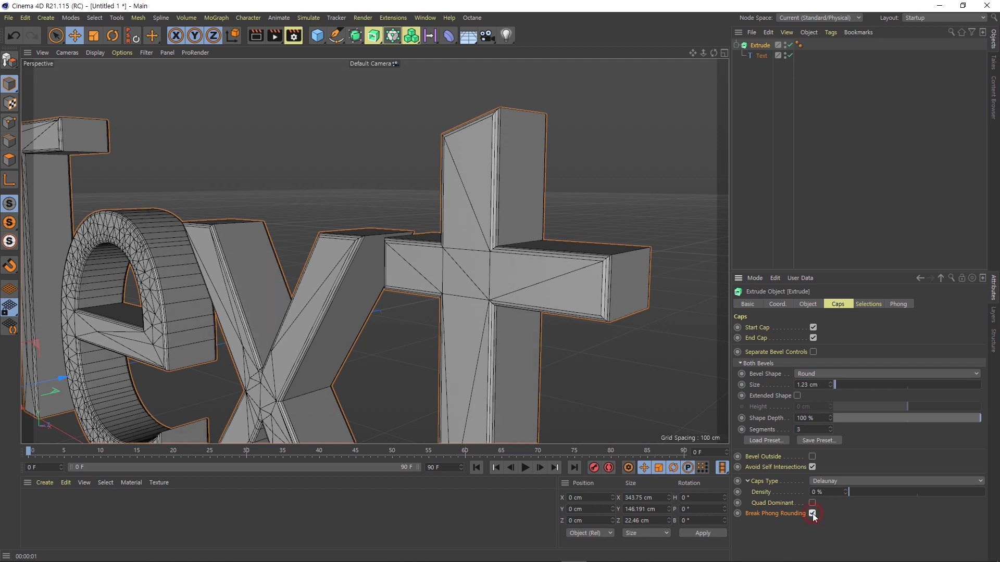
left_click(812, 514)
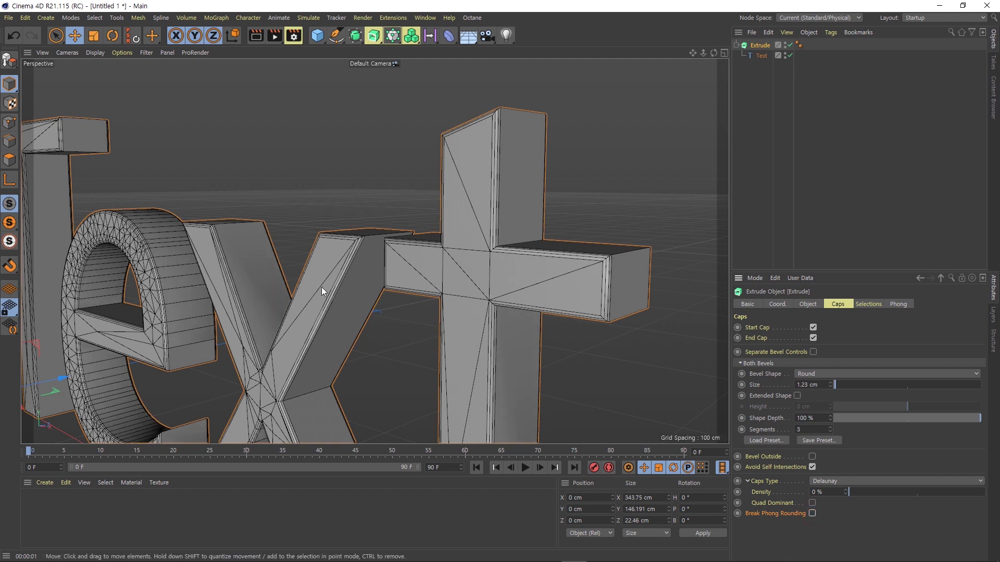
mouse_move(287, 315)
left_mouse_down("alt")
mouse_move(267, 348)
mouse_move(230, 345)
mouse_move(298, 354)
mouse_move(333, 339)
left_mouse_up("alt")
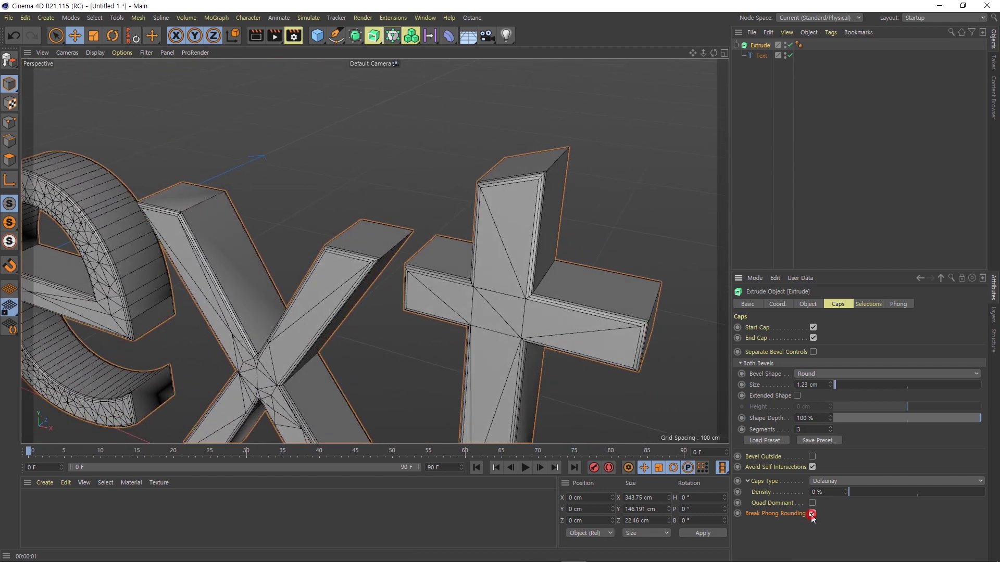
left_click(811, 513)
left_click(812, 514)
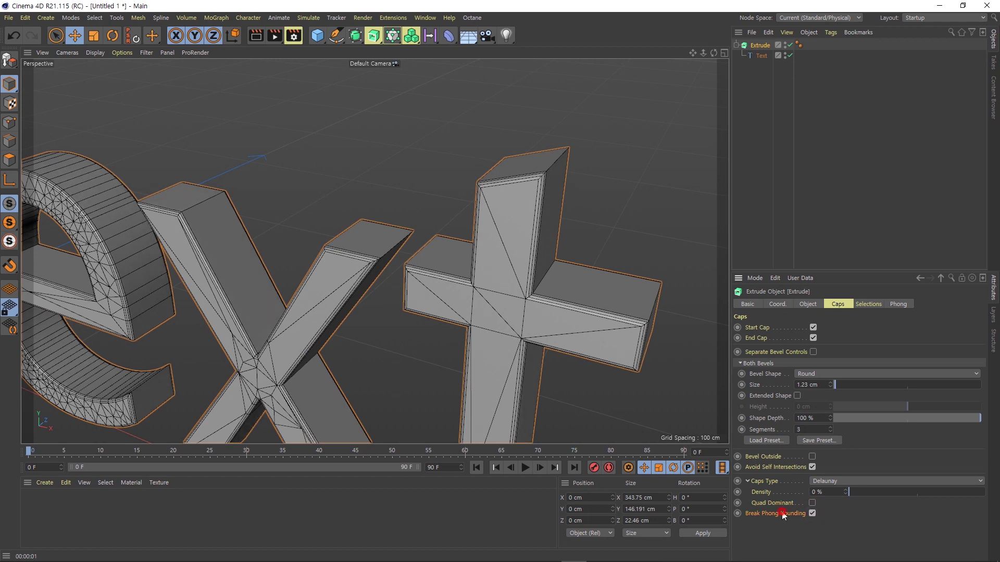
left_click_drag(546, 310, 681, 352, "alt")
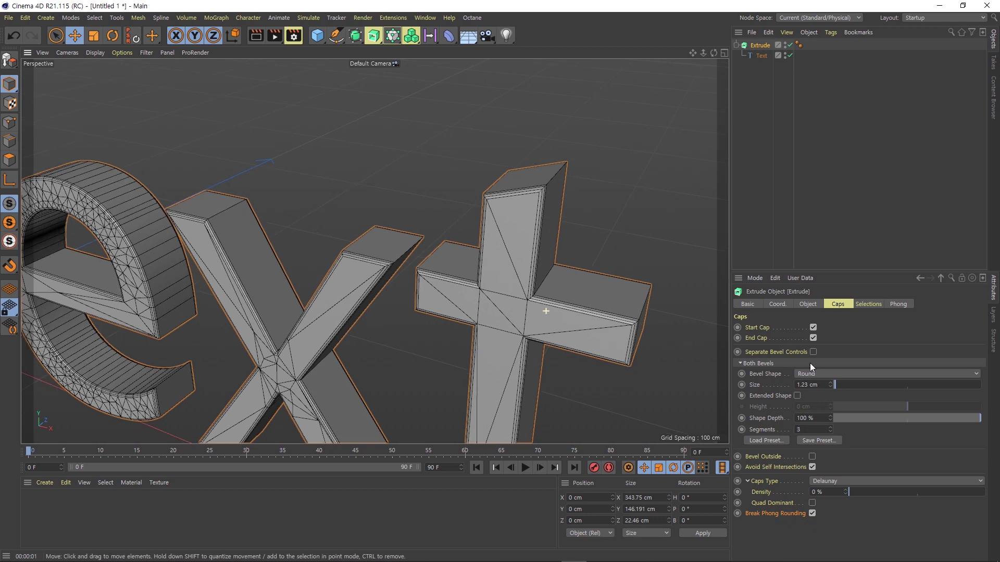
Switch the bevel to a Curve shape, add two profile points into an S wave, size 4.26 cm
left_click(835, 374)
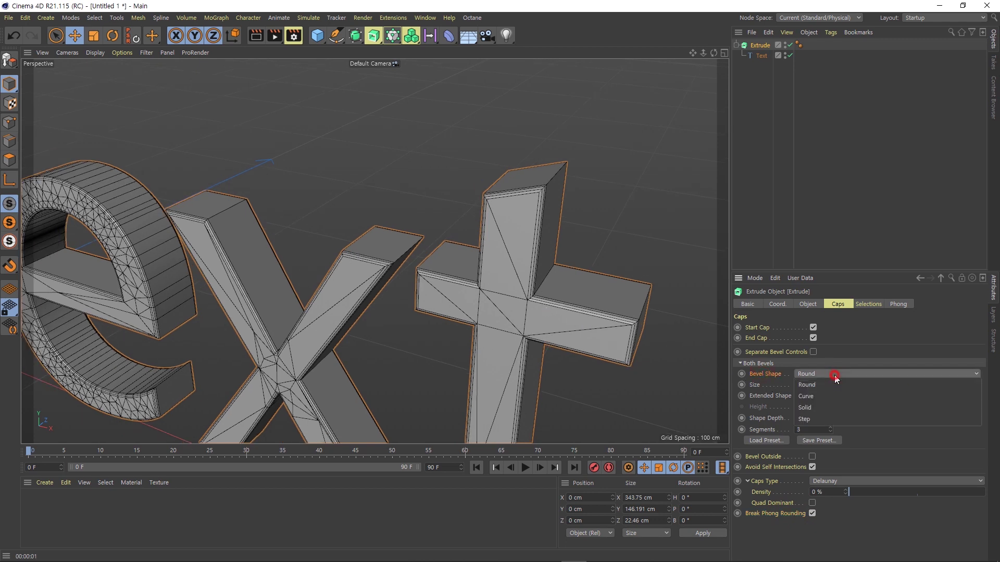
left_click(836, 394)
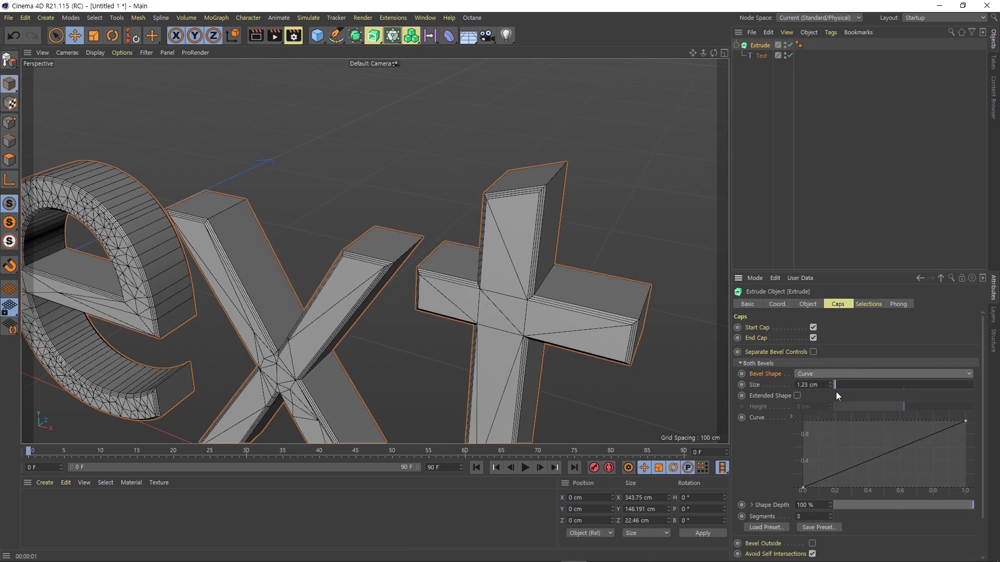
left_click(932, 435, "ctrl")
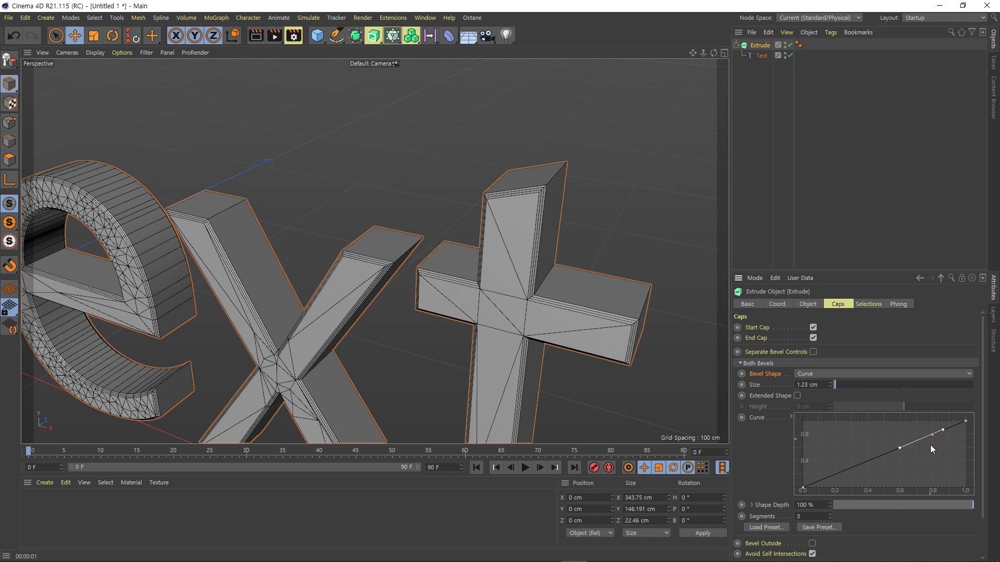
left_click_drag(933, 436, 935, 451)
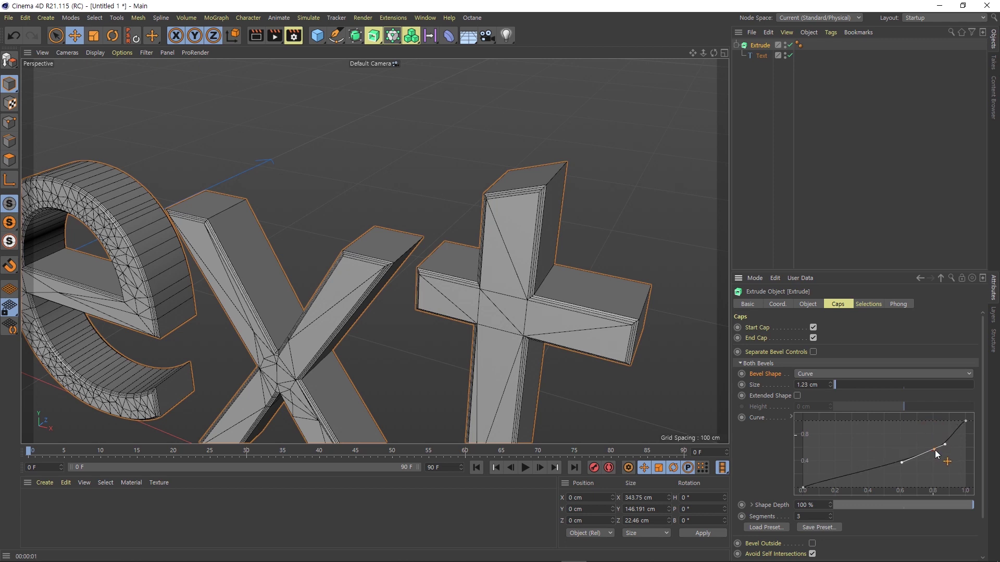
left_click(858, 470, "ctrl")
left_click_drag(857, 471, 854, 448)
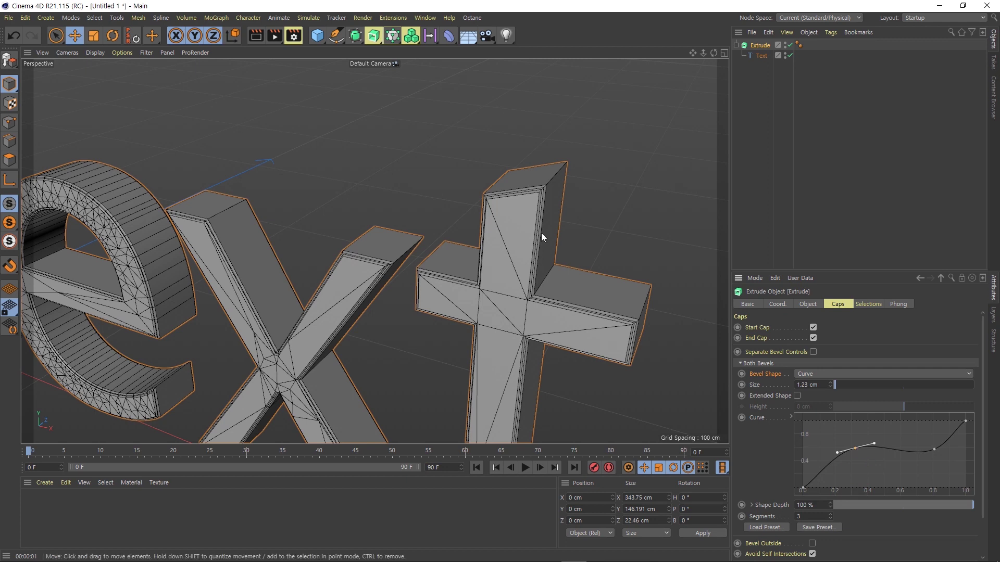
left_click_drag(838, 389, 839, 389)
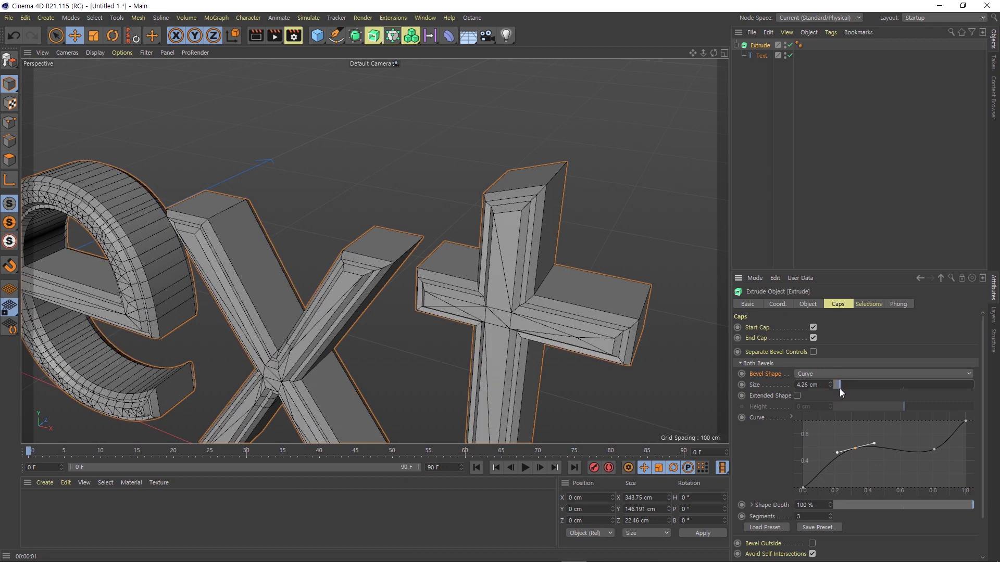
mouse_move(860, 447)
left_mouse_down()
mouse_move(867, 479)
mouse_move(873, 434)
left_mouse_up()
Try a Solid bevel shape at different sizes and orbit to view the text's side
left_click(857, 373)
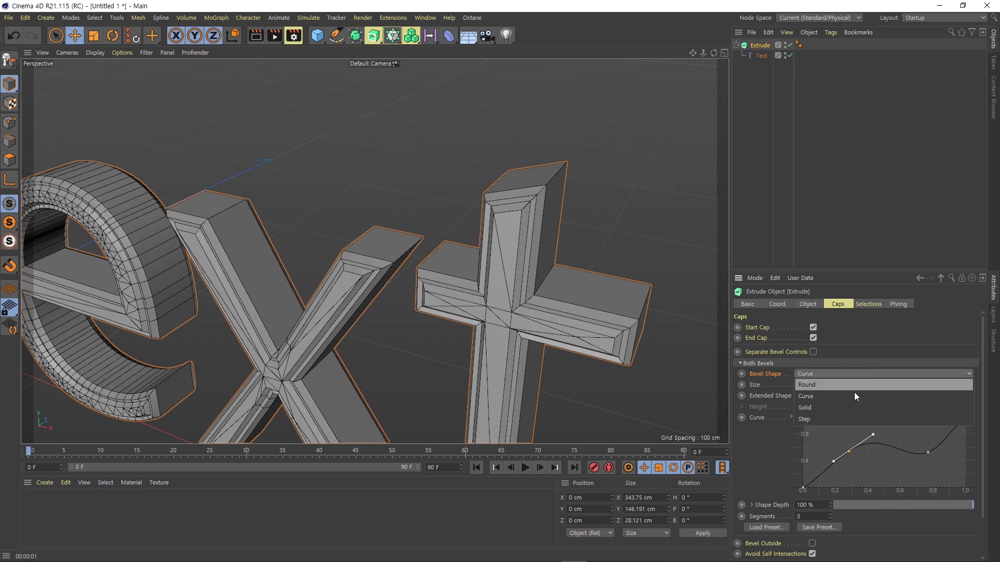
left_click(852, 404)
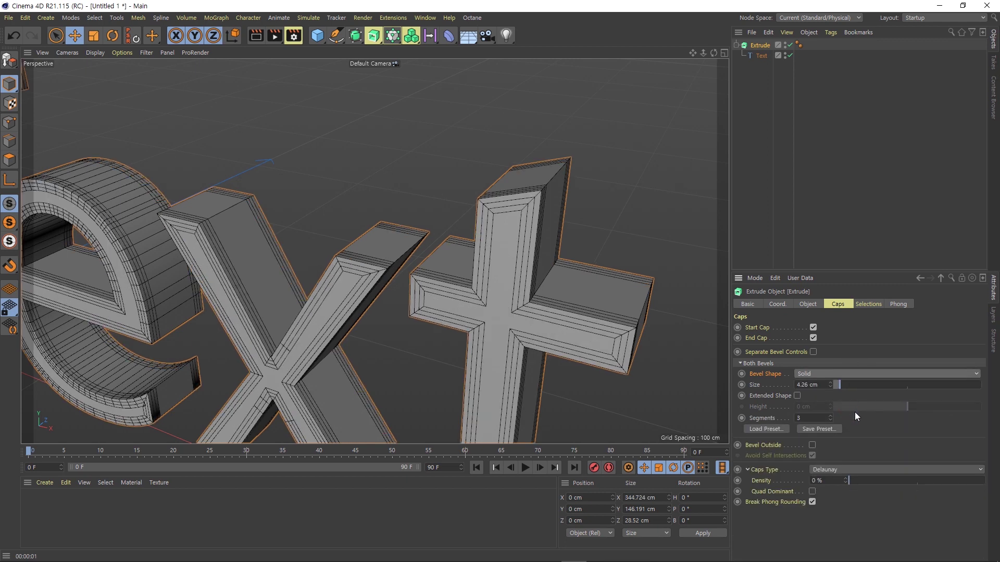
mouse_move(844, 388)
left_mouse_down()
mouse_move(857, 388)
mouse_move(839, 395)
left_mouse_up()
mouse_move(572, 299)
left_mouse_down("alt")
mouse_move(518, 272)
mouse_move(482, 273)
mouse_move(536, 269)
left_mouse_up("alt")
Change the bevel shape to Step and widen it to 9.68 cm
left_click(826, 373)
left_click(823, 416)
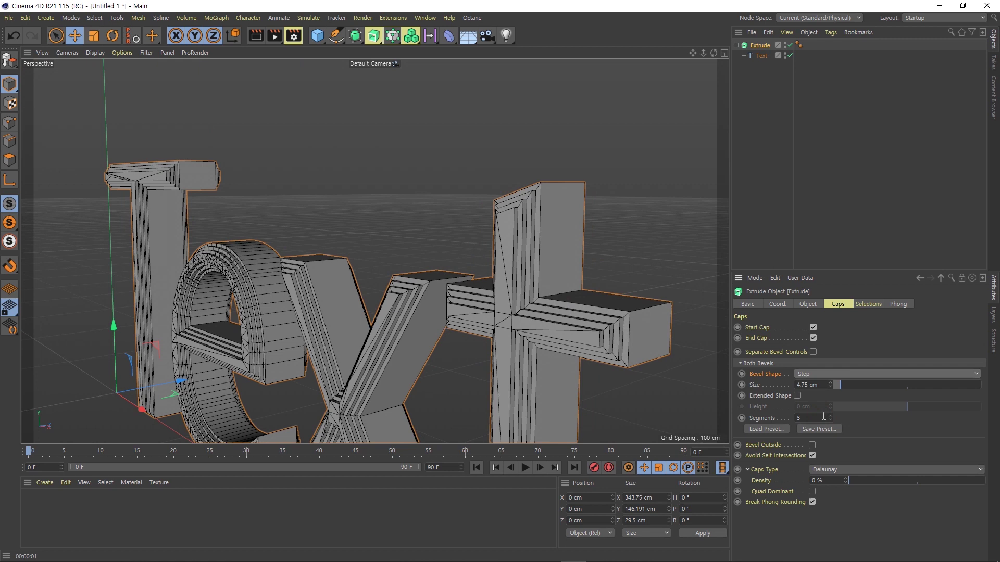
left_click_drag(532, 310, 546, 308)
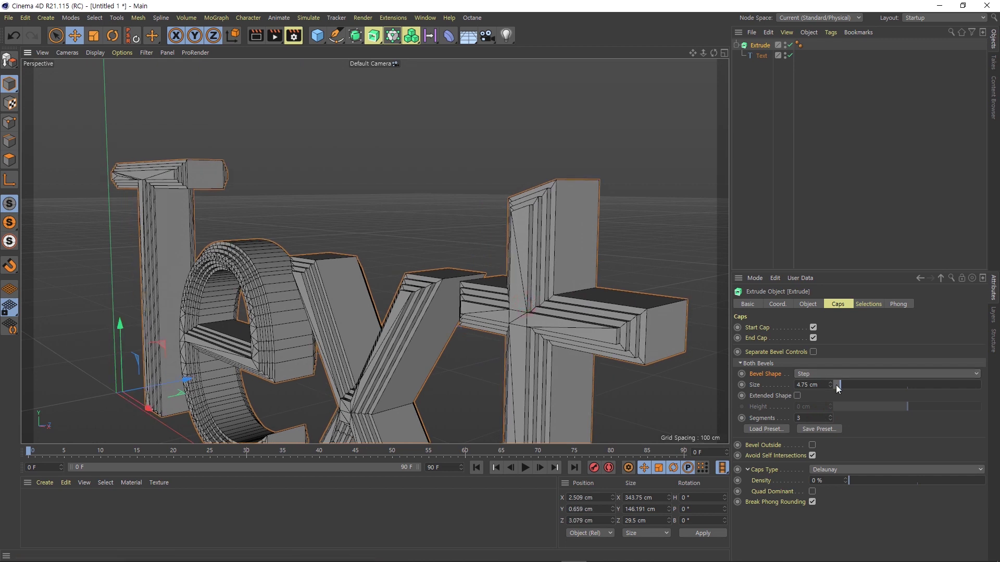
mouse_move(839, 385)
left_mouse_down()
mouse_move(933, 376)
mouse_move(848, 390)
left_mouse_up()
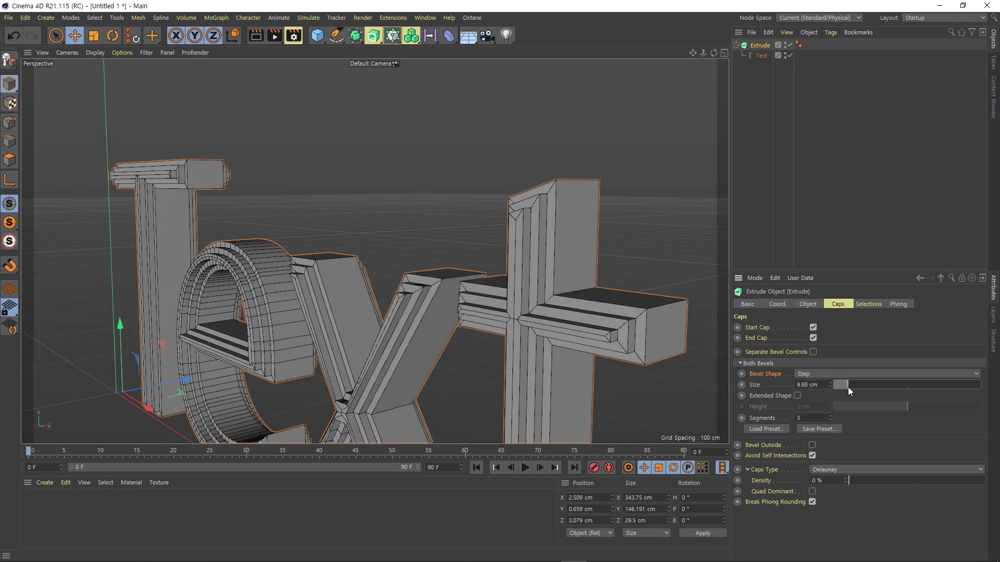